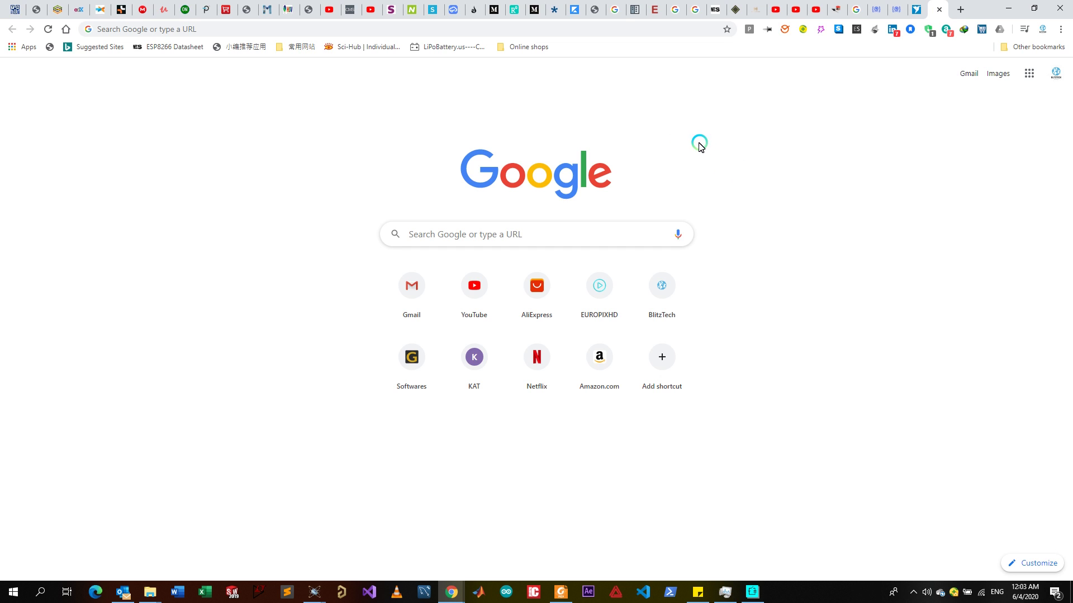
Search Google for 'thingspeak' by accepting the autocompleted suggestion from 'th'.
left_click(611, 33)
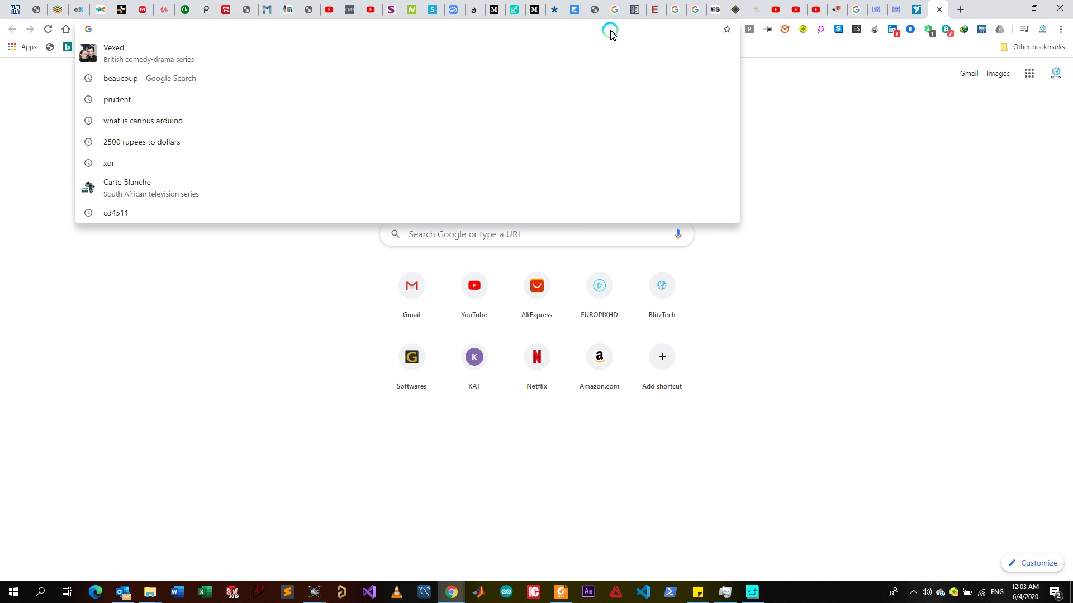
type("th")
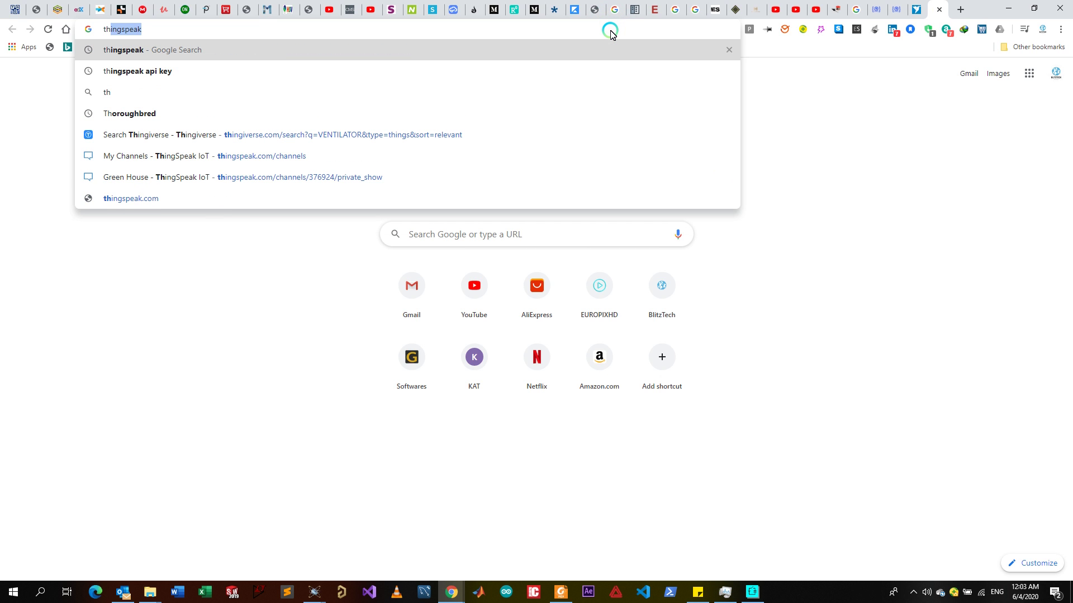
key("Right")
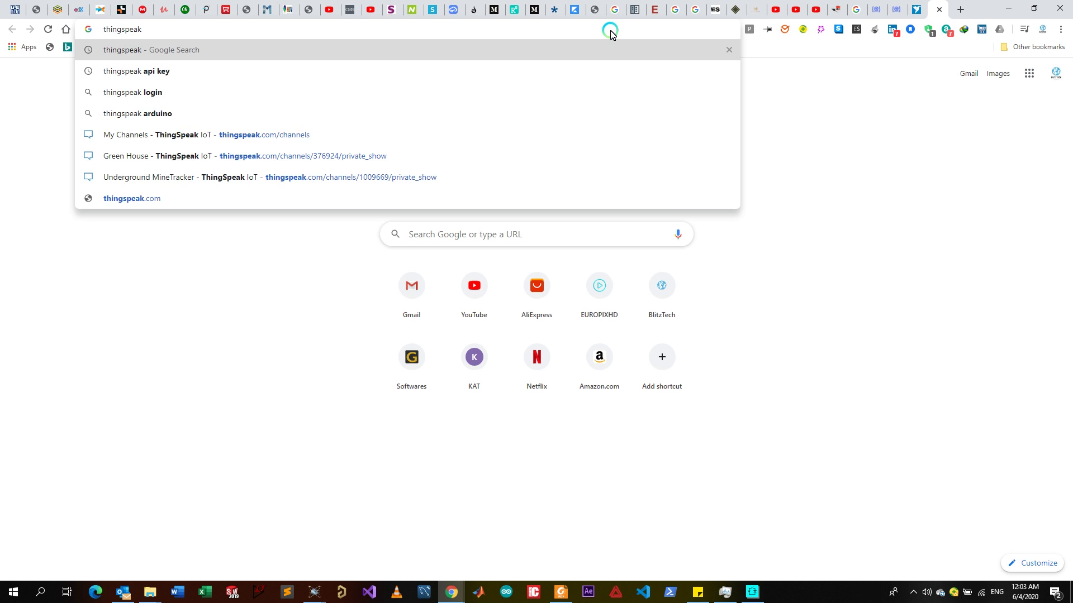
key("Return")
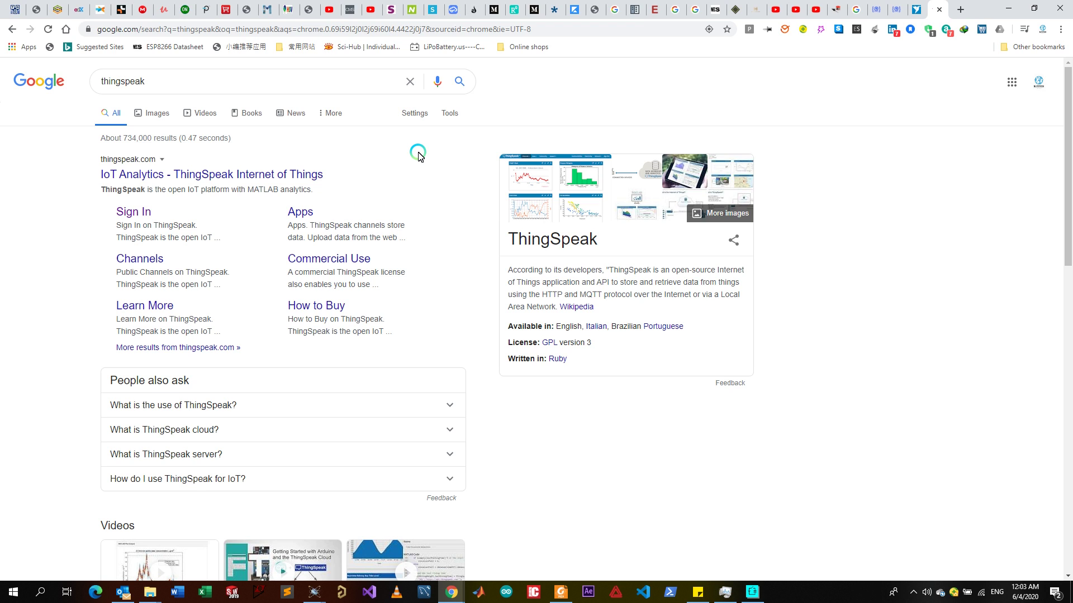
Follow the ThingSpeak sign-in result through to the ThingSpeak home page.
left_click(129, 212)
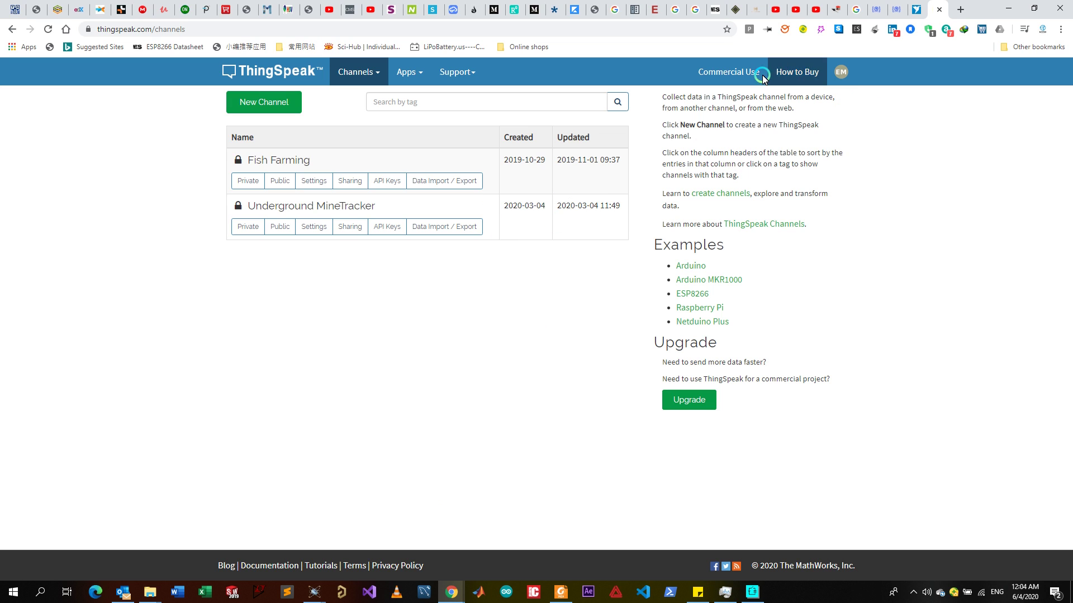
left_click(379, 73)
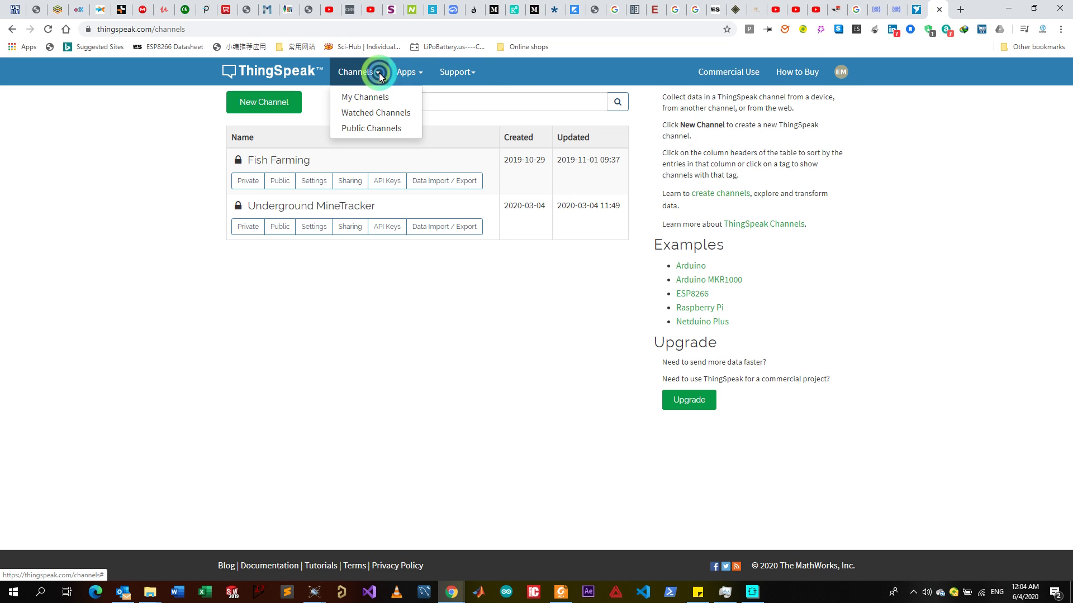
left_click(257, 182)
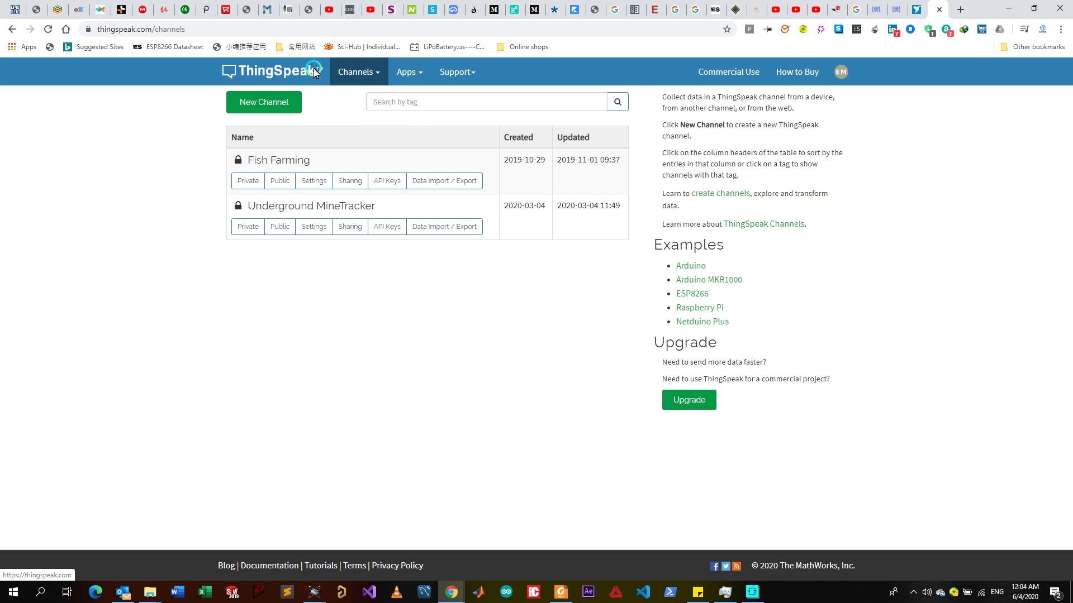
left_click(819, 72)
left_click(261, 59)
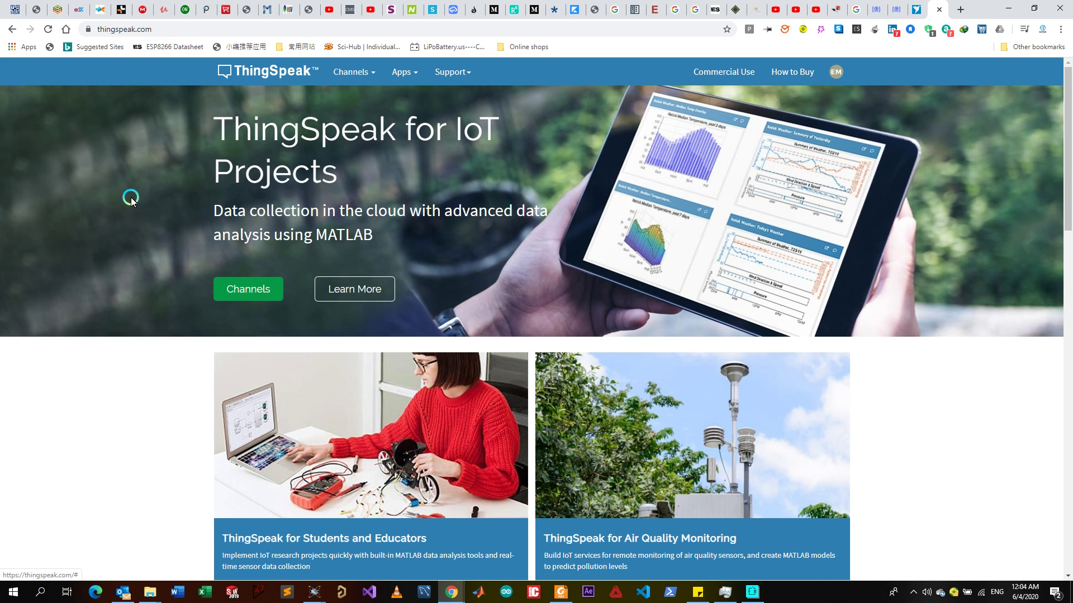
Open Channels > My Channels, listing Fish Farming and Underground MineTracker.
scroll(121, 239, "down", 2)
scroll(122, 239, "down", 8)
scroll(124, 244, "up", 10)
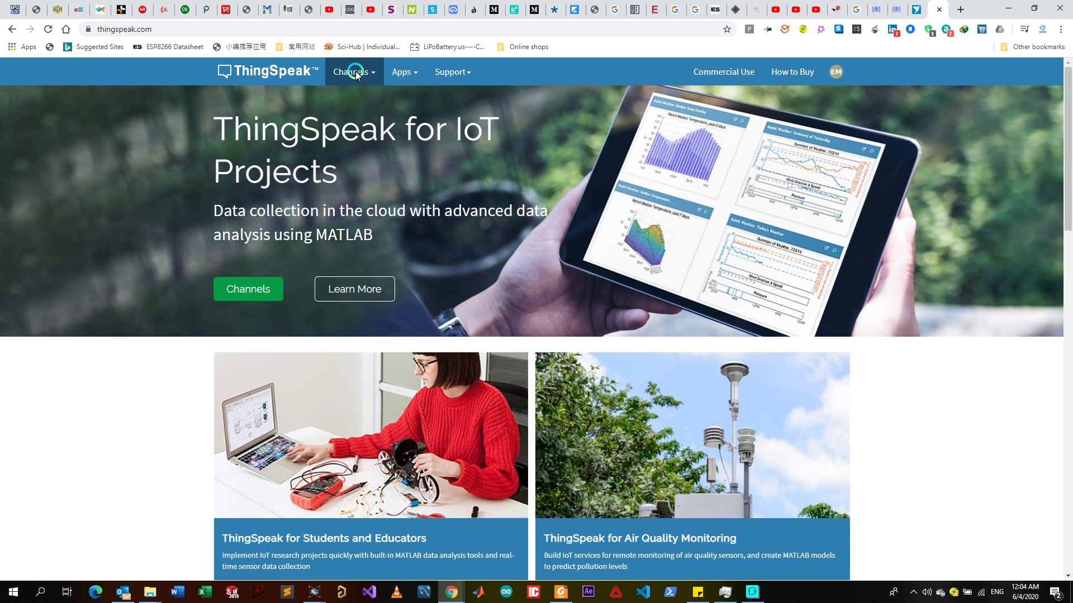
left_click(352, 72)
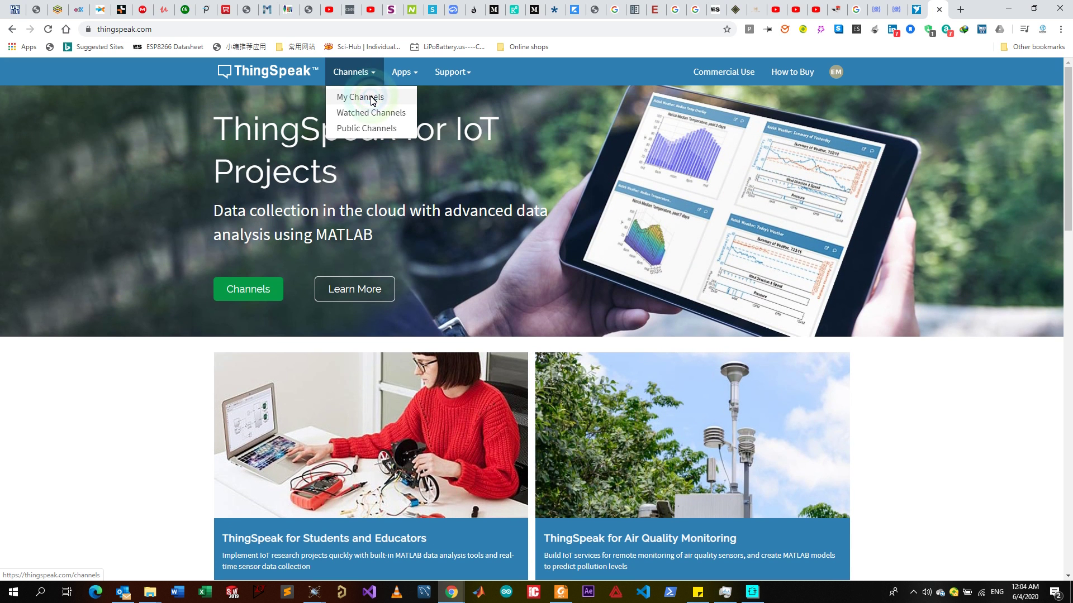
left_click(372, 99)
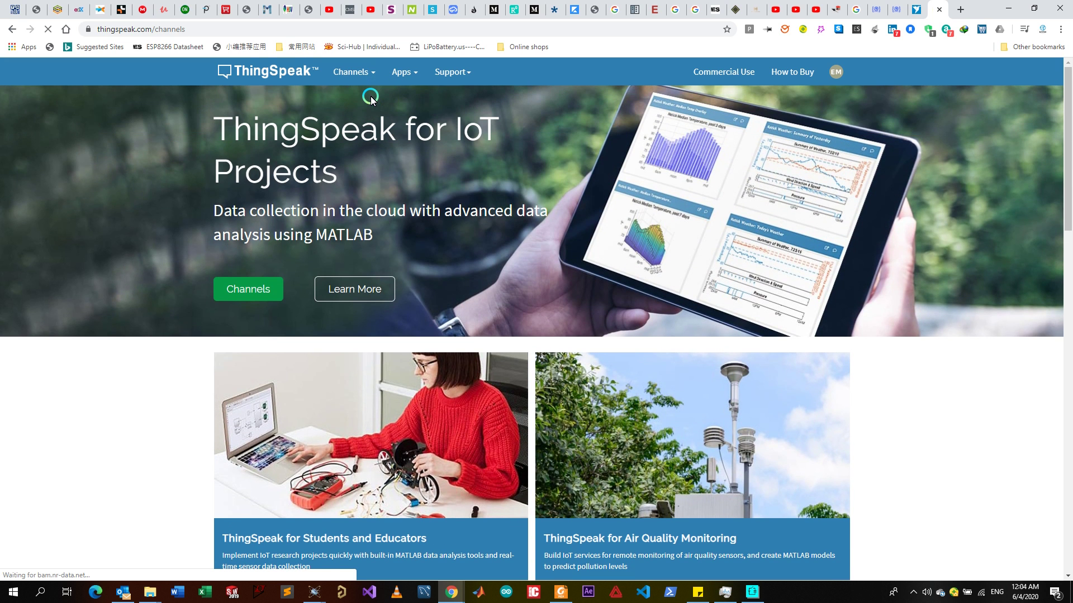
scroll(354, 80, "down", 1)
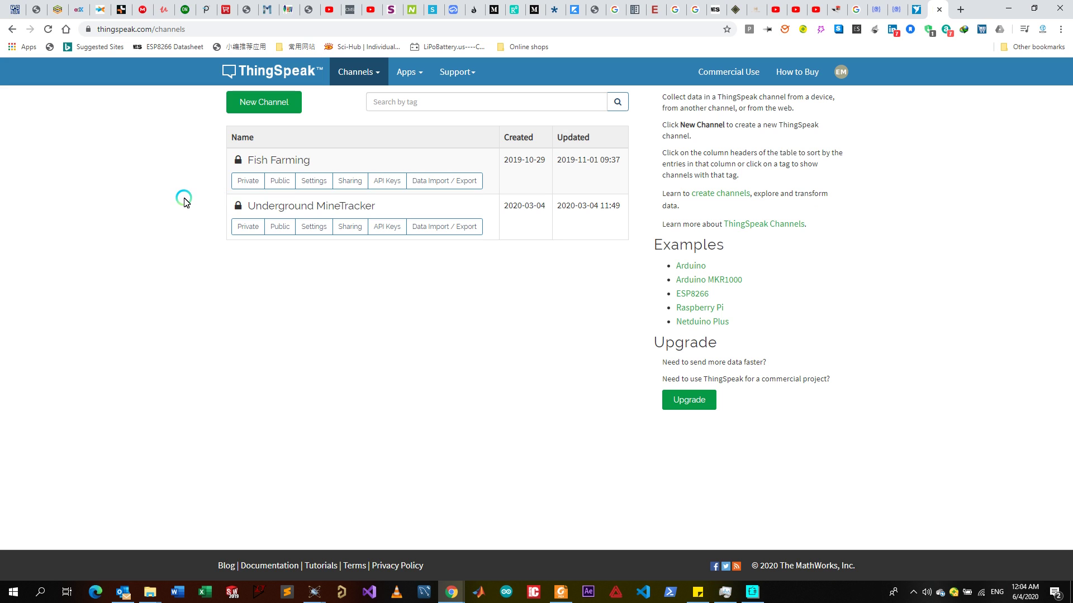
Create a new channel and name it 'Home Automation System'.
left_click(273, 103)
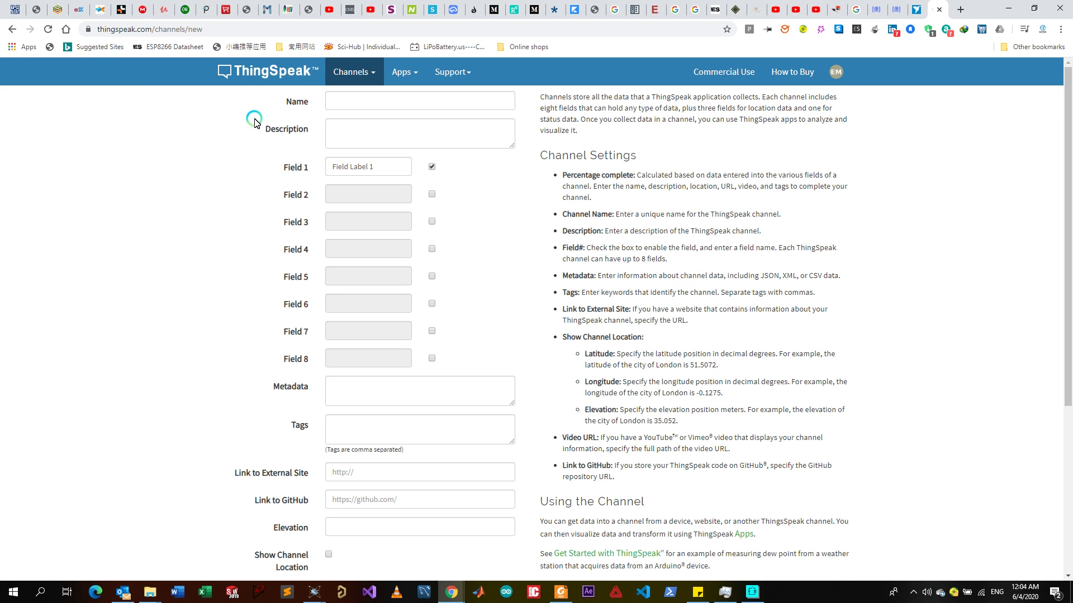
left_click(356, 102)
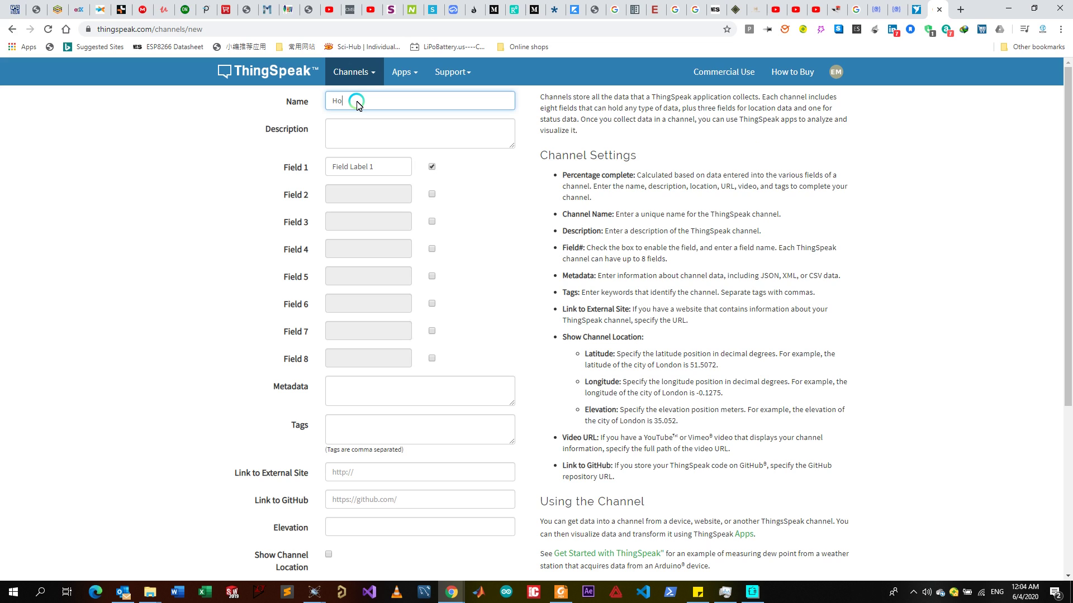
type("Homy")
type("toma")
type("tion System")
Enter the description 'automation of my house in Harare fir the garden', capitalising Harare.
left_click(354, 126)
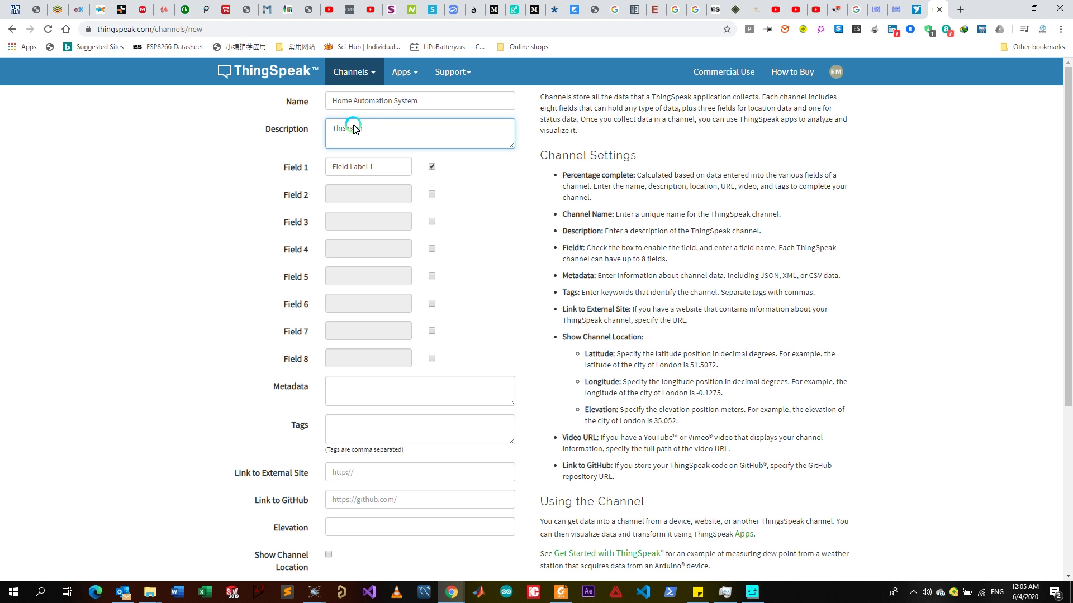
type("automation of my house in harare fir the")
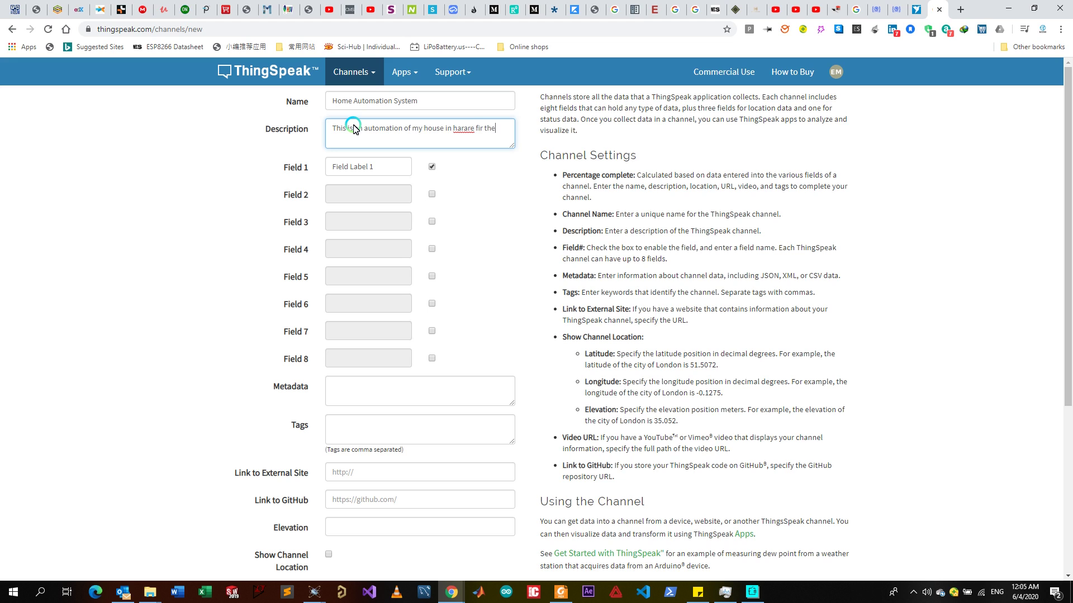
type(" garden")
key("BackSpace")
type("H")
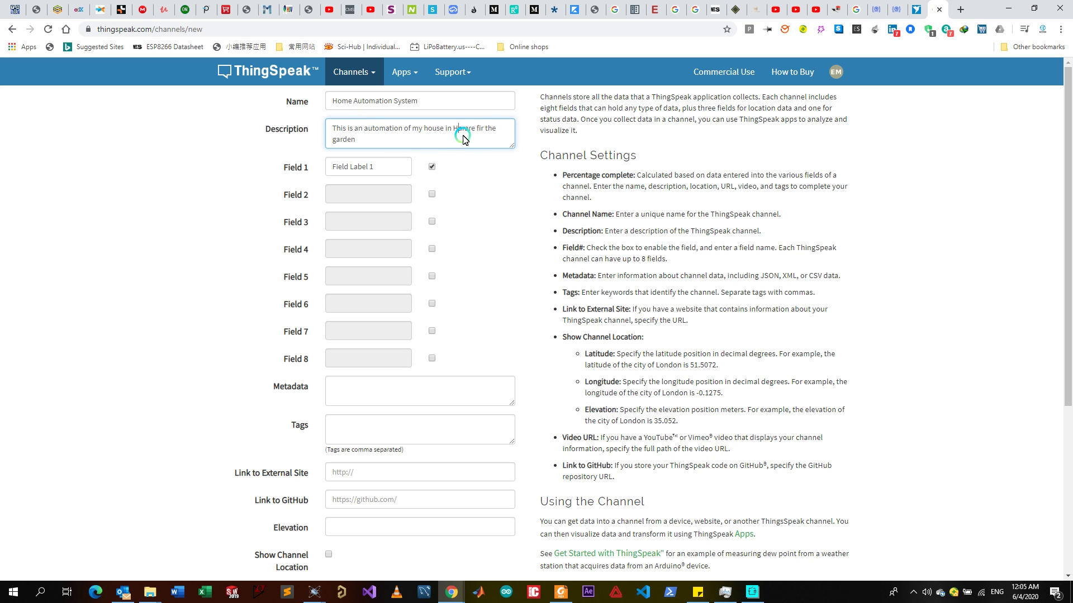
Correct 'fir' to 'for' in the channel description.
left_click(482, 130)
key("BackSpace")
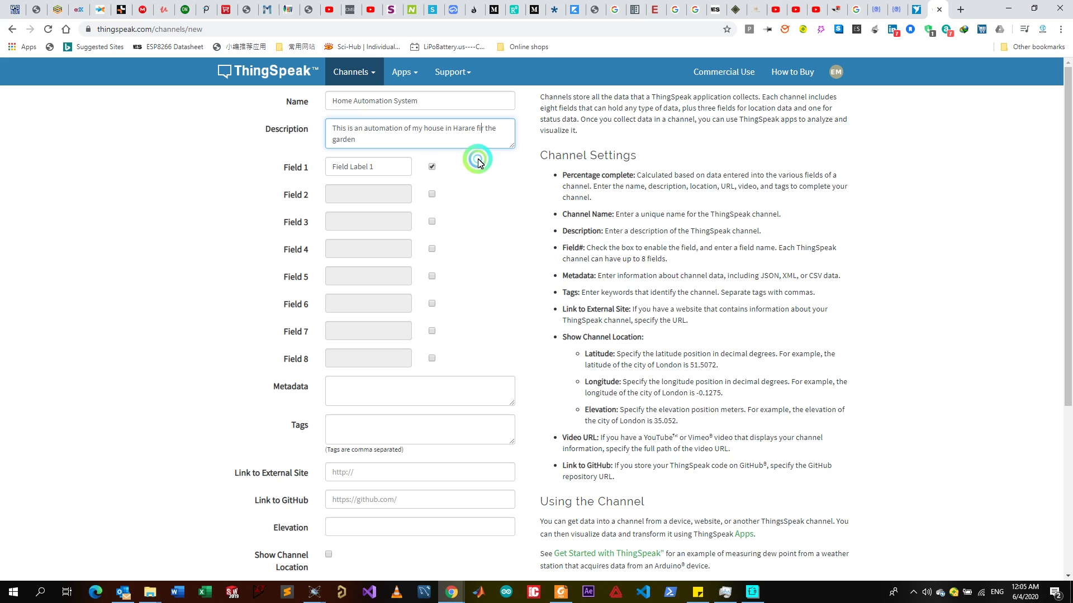
type("Or")
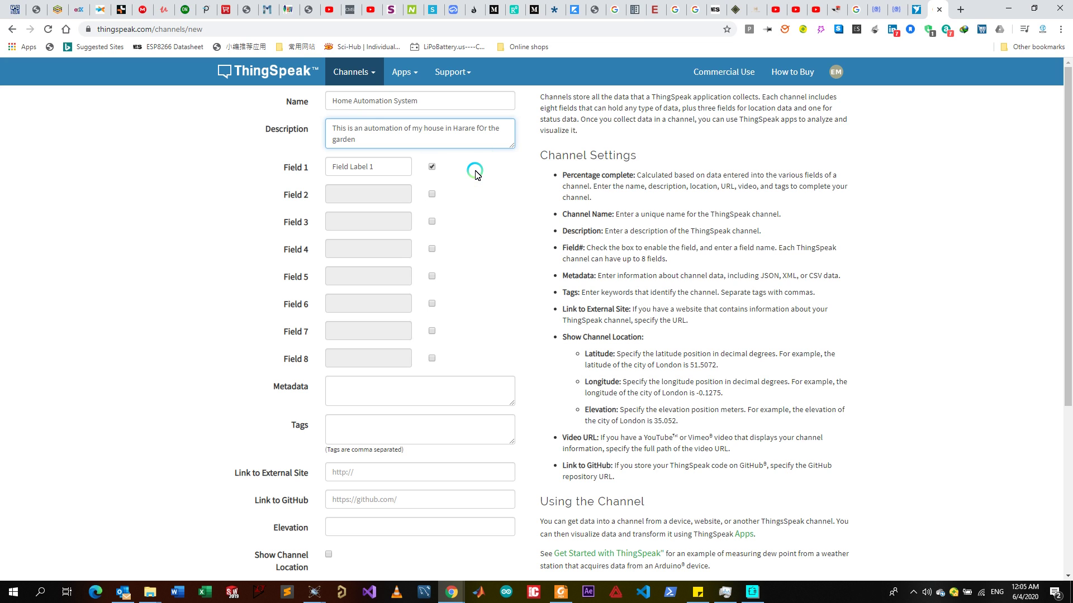
key("BackSpace")
type("o")
Enable Fields 2 and 3 and label Fields 1–3 Soil Moisture, Humidity, Temperature.
left_click(432, 194)
left_click(385, 167)
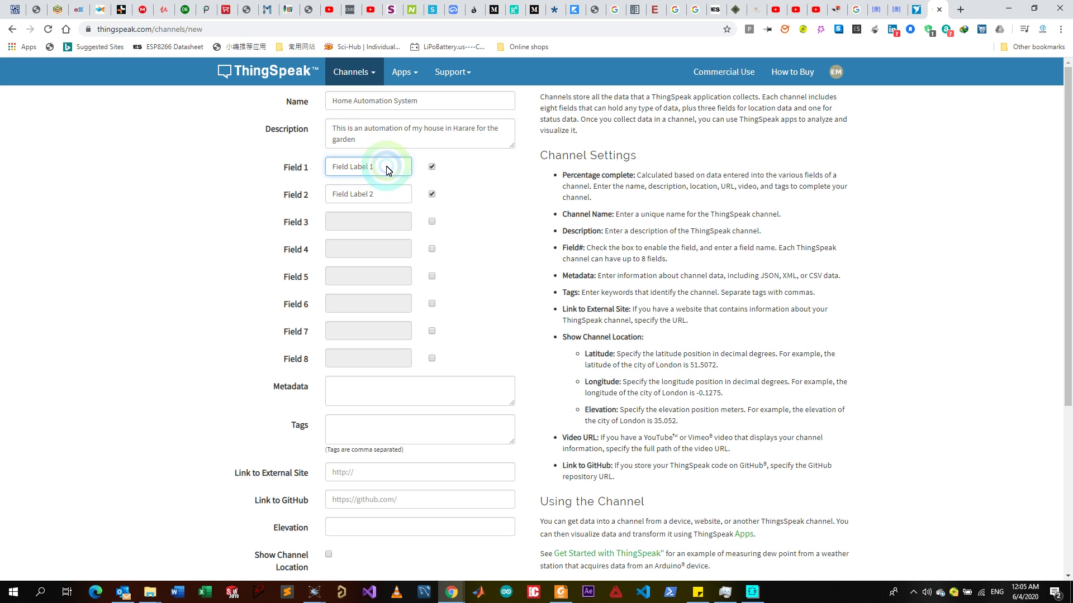
left_click_drag(389, 170, 327, 168)
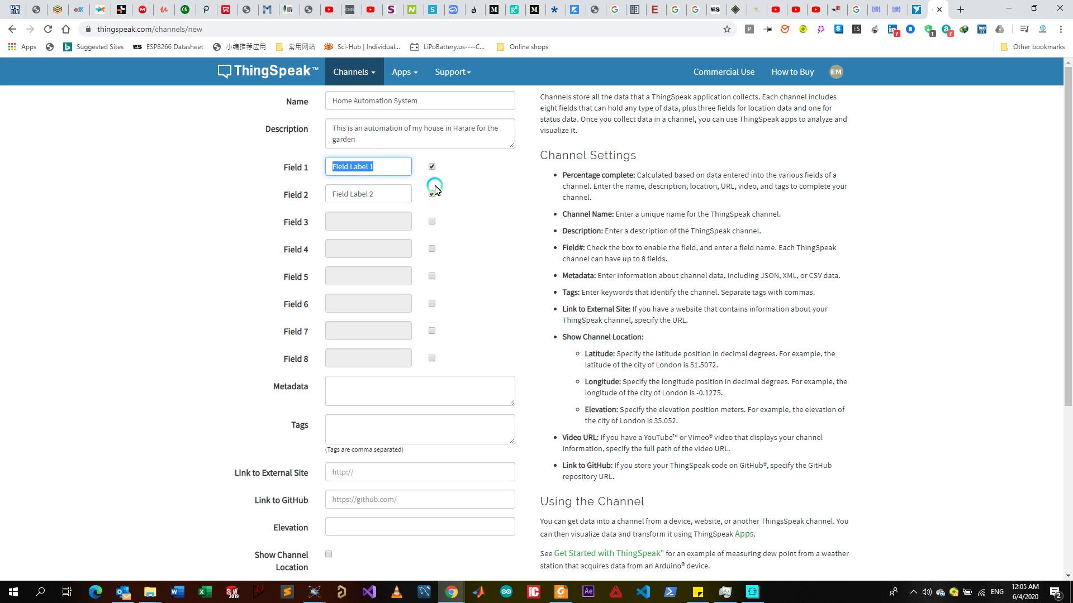
type("Soil Moisture")
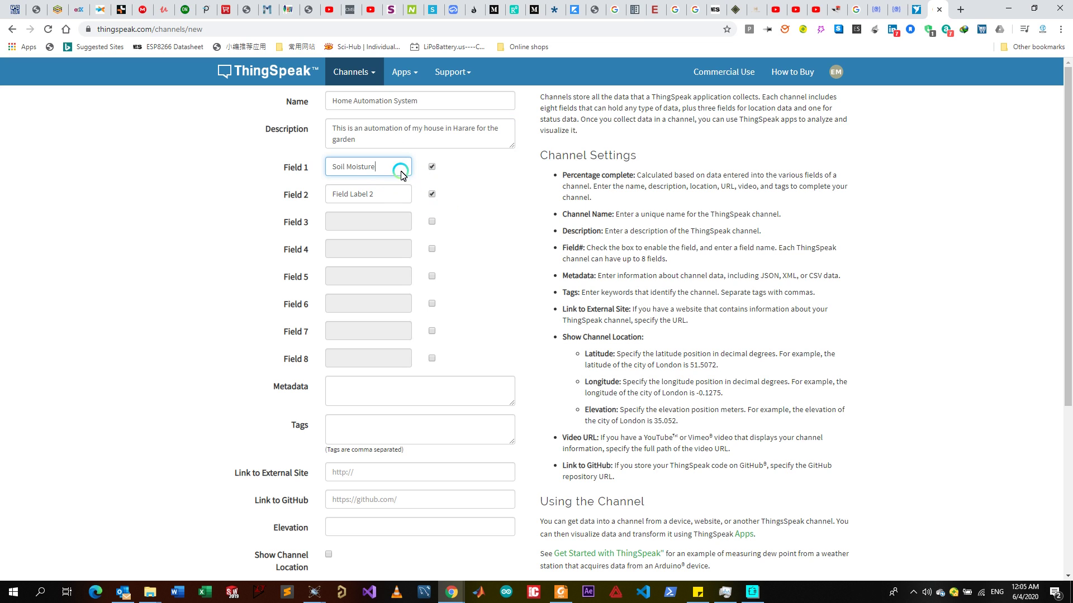
triple_click(384, 195)
left_click(292, 185)
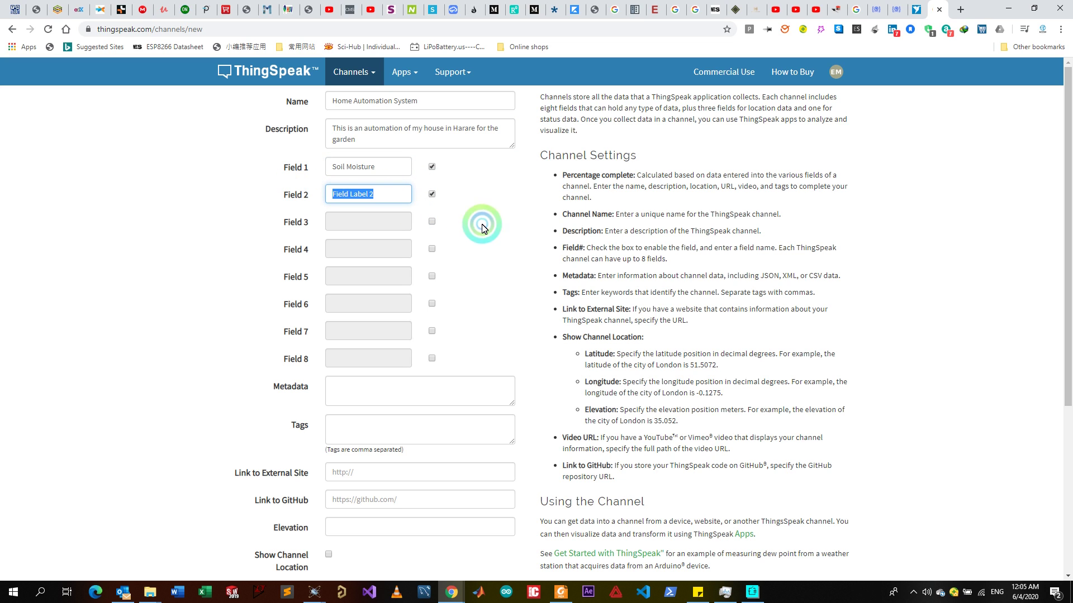
type("Humidity")
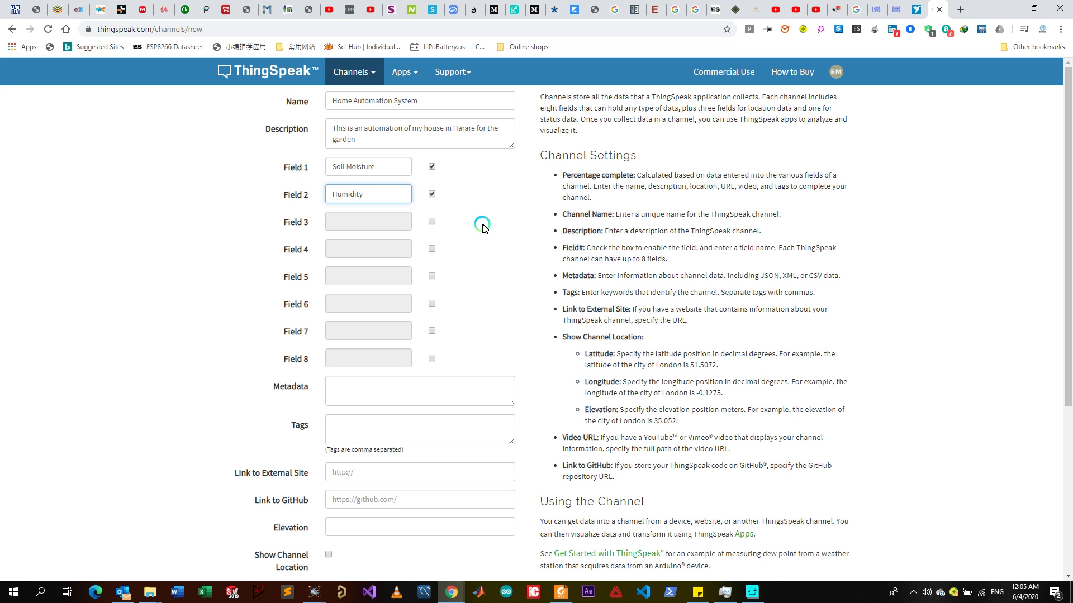
left_click(431, 222)
triple_click(382, 222)
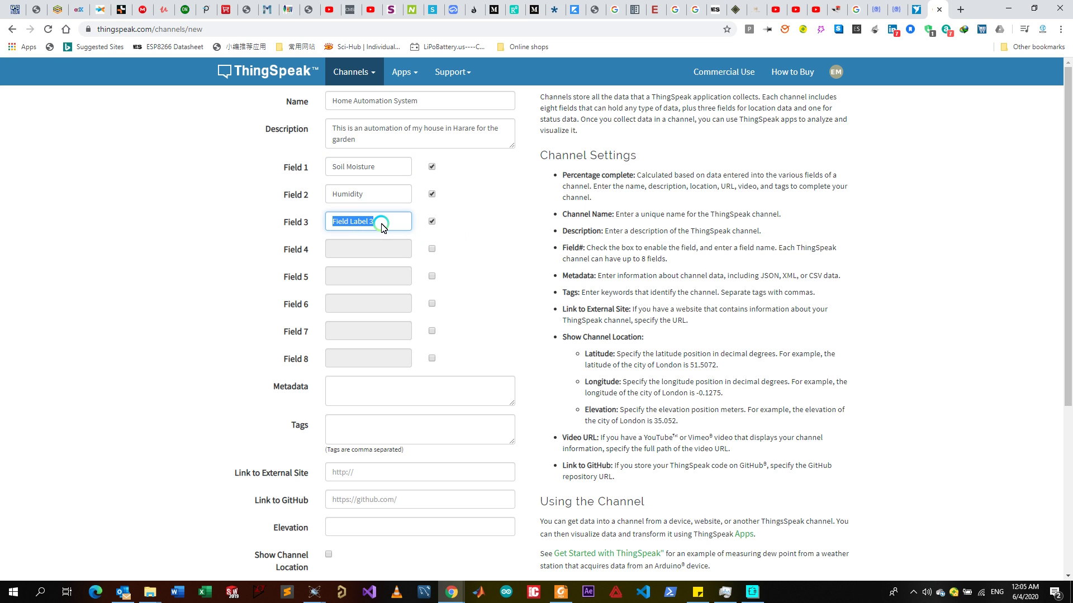
type("Temperature")
Tick Show Status and save the Home Automation System channel.
scroll(442, 278, "down", 2)
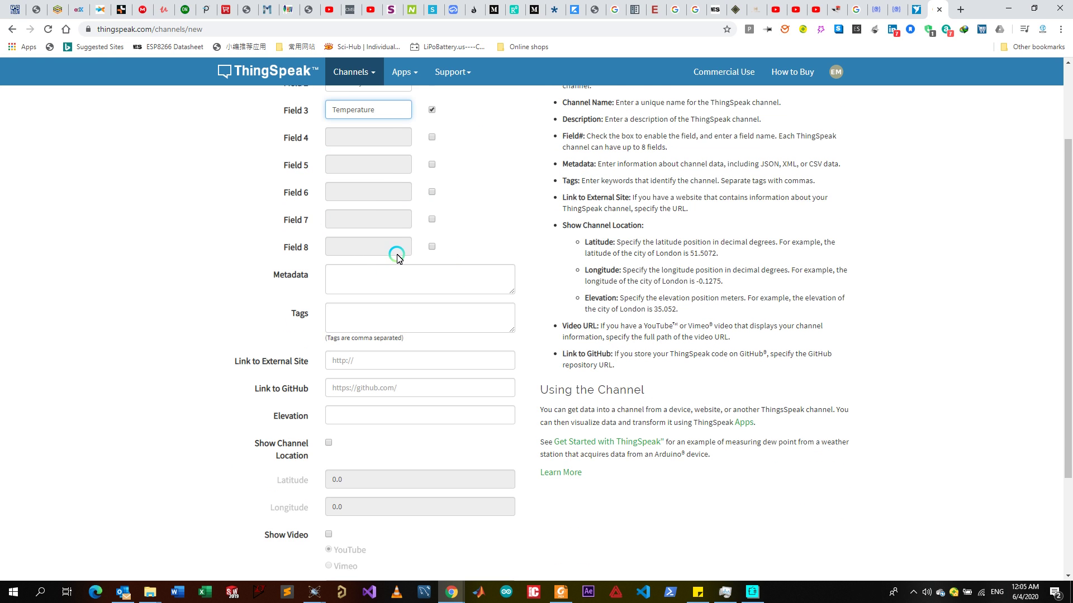
scroll(396, 254, "up", 2)
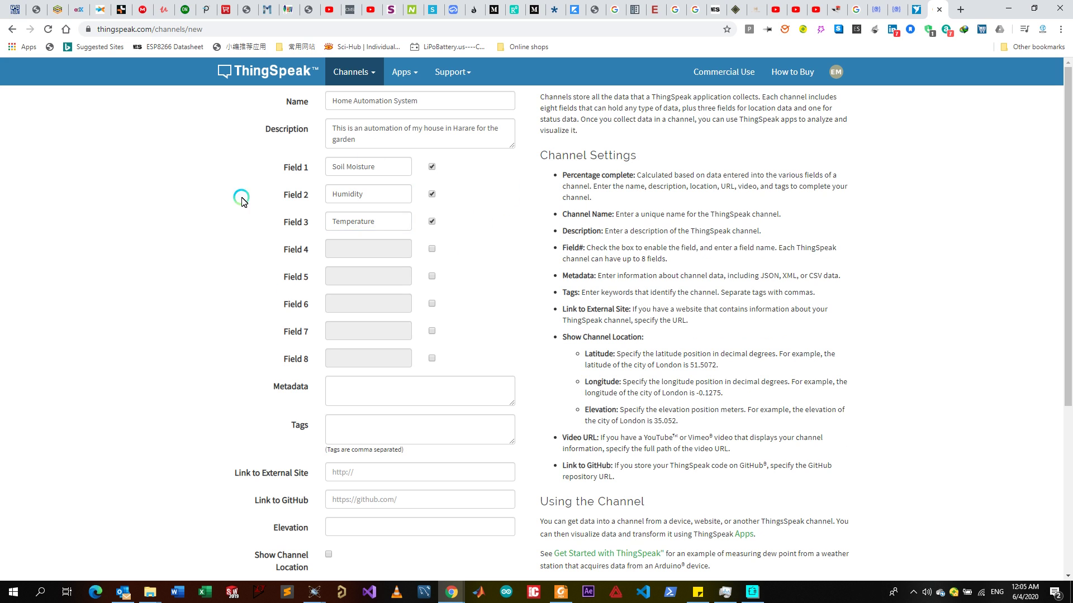
scroll(507, 283, "down", 5)
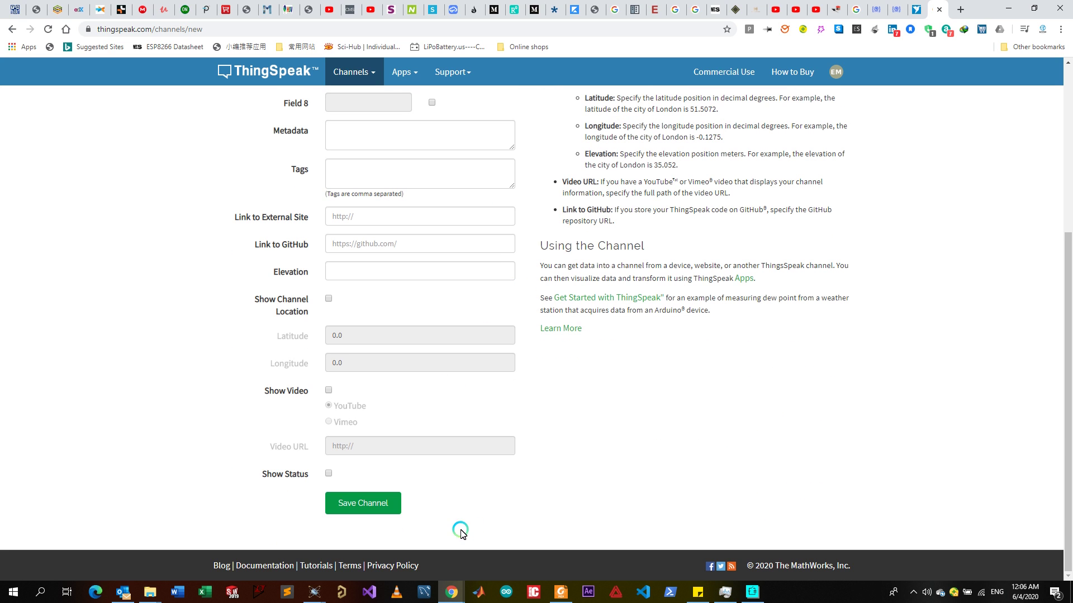
left_click(328, 475)
scroll(329, 302, "up", 1)
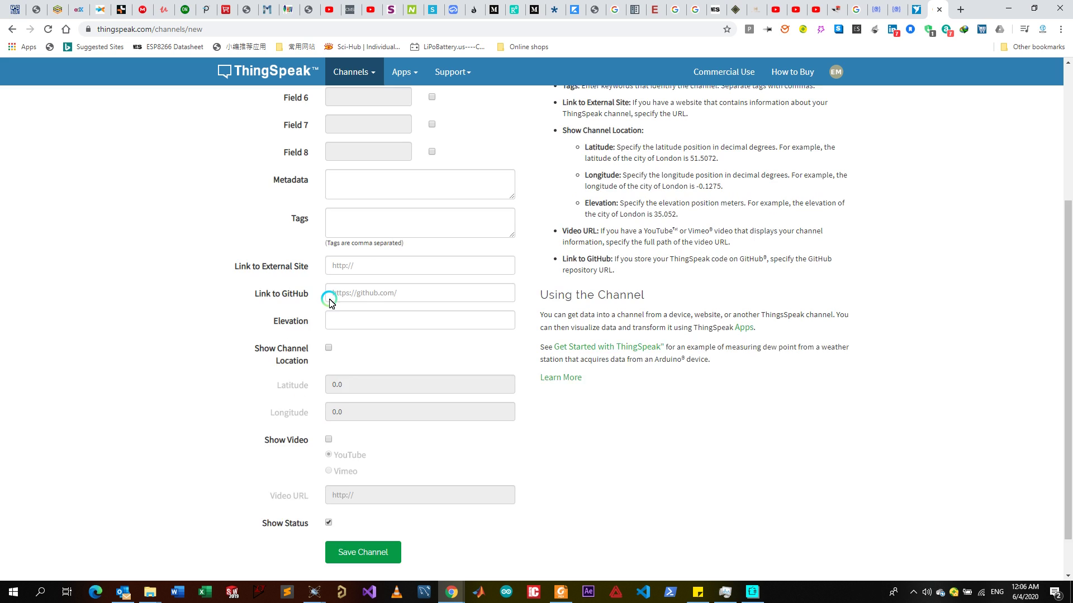
scroll(330, 303, "up", 1)
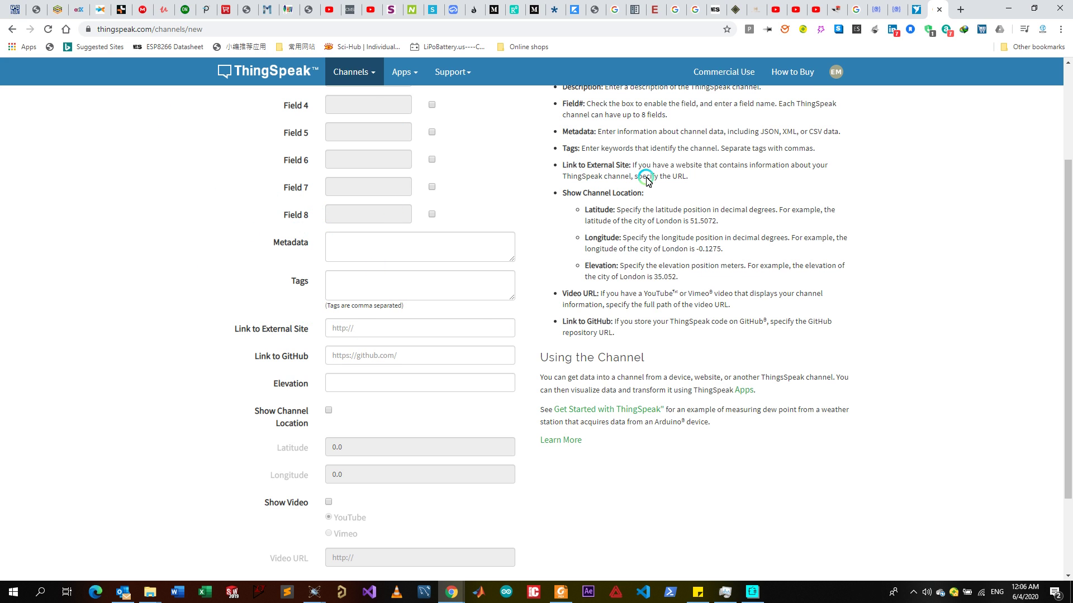
scroll(478, 317, "down", 3)
left_click(373, 505)
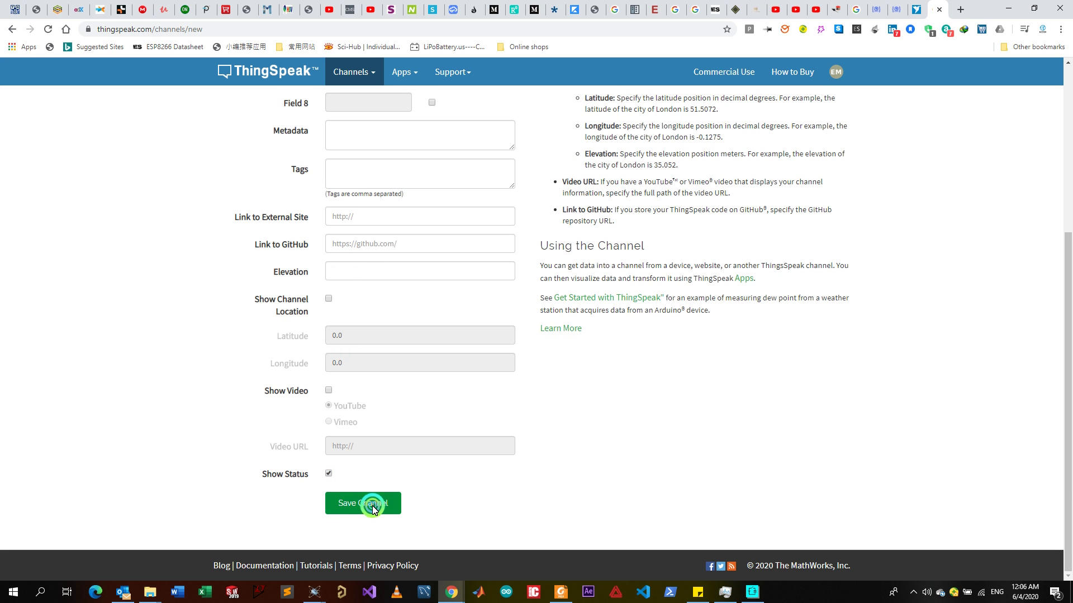
Submit the channel and review its empty Soil Moisture, Humidity and Temperature charts.
left_click(373, 508)
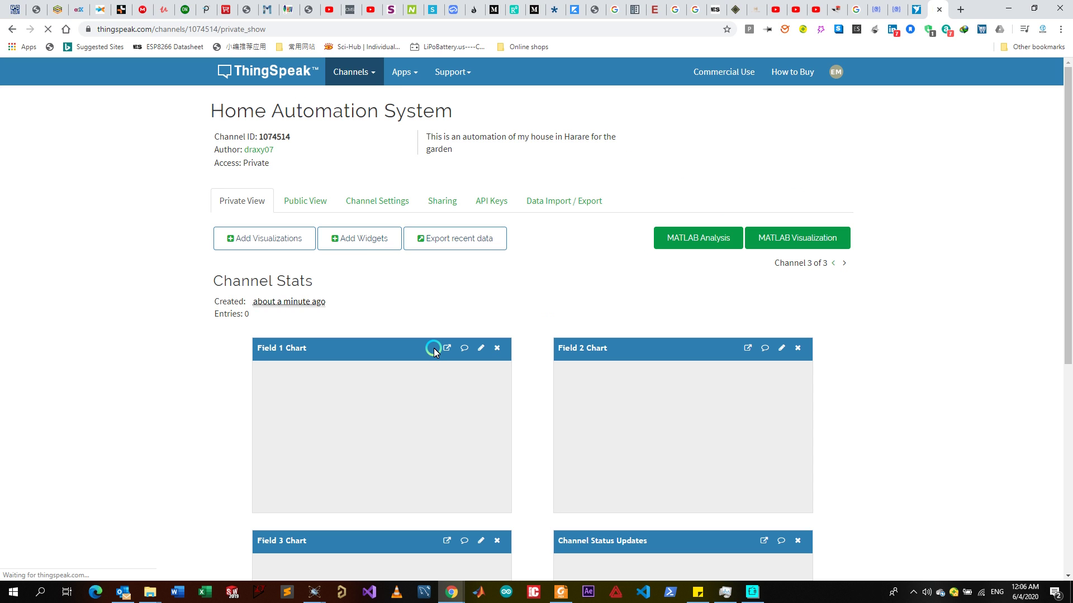
scroll(175, 314, "down", 1)
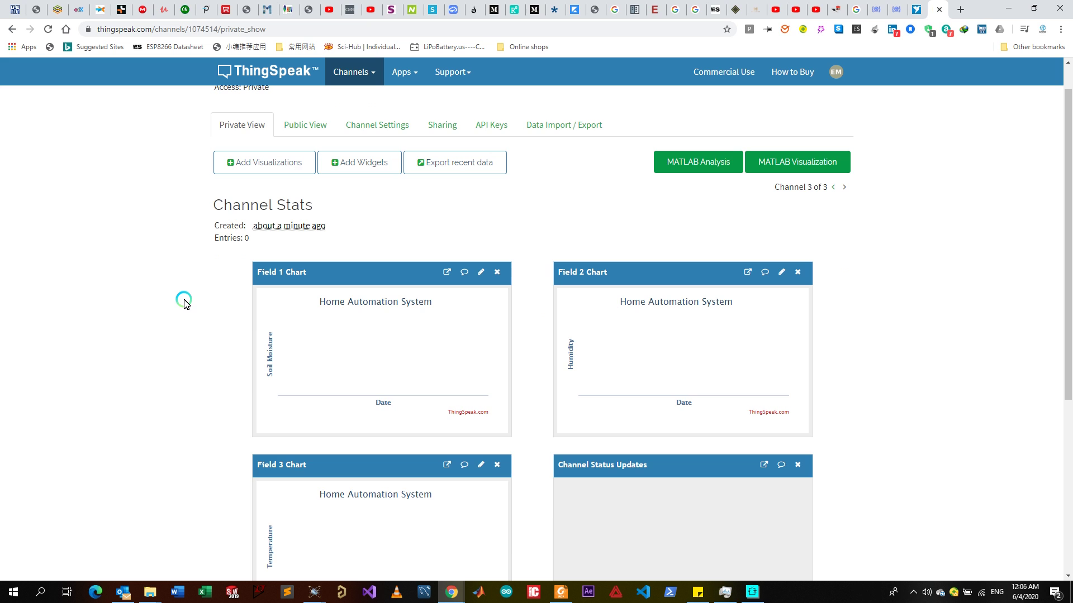
scroll(184, 301, "down", 1)
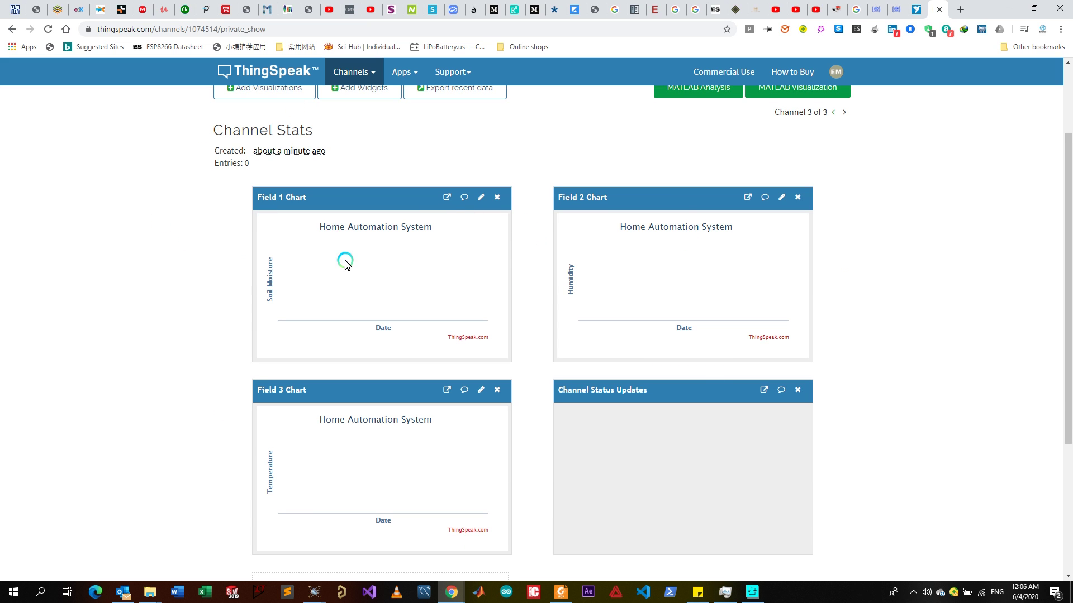
scroll(197, 238, "up", 2)
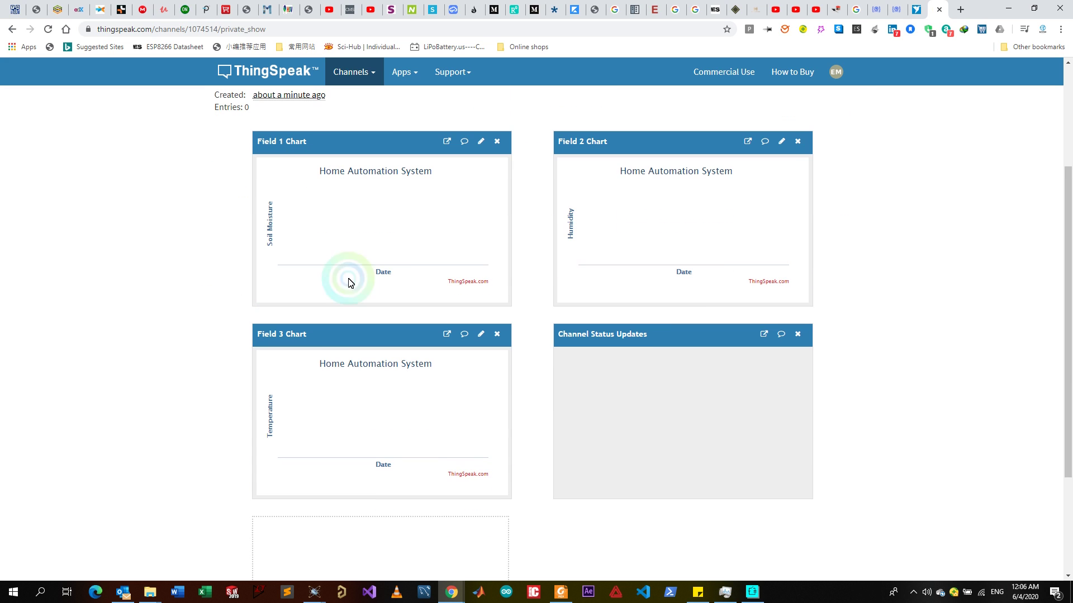
left_click(300, 163)
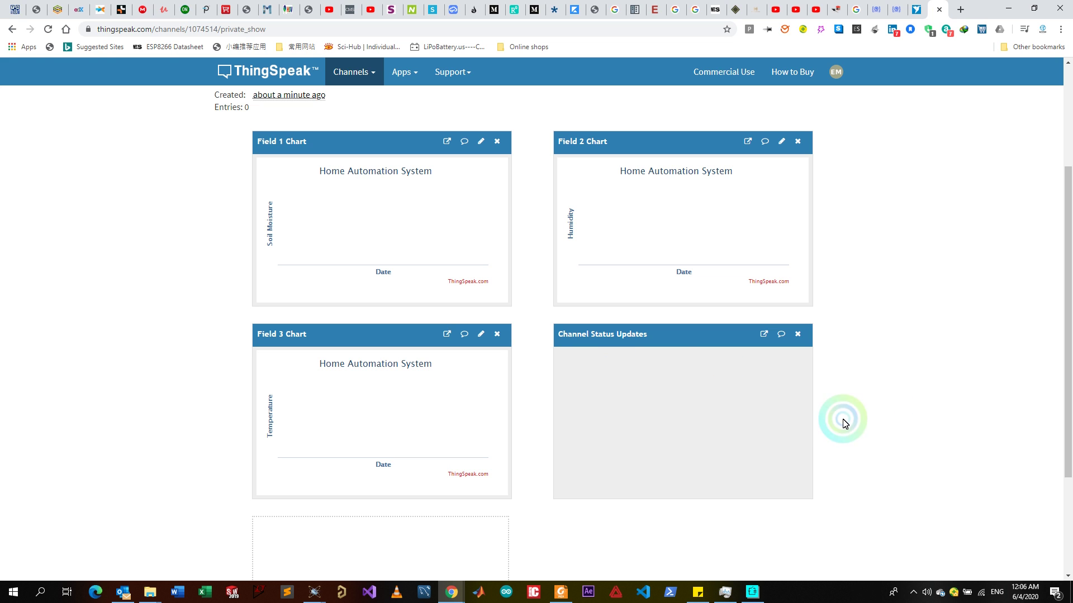
scroll(390, 419, "down", 3)
scroll(376, 313, "up", 6)
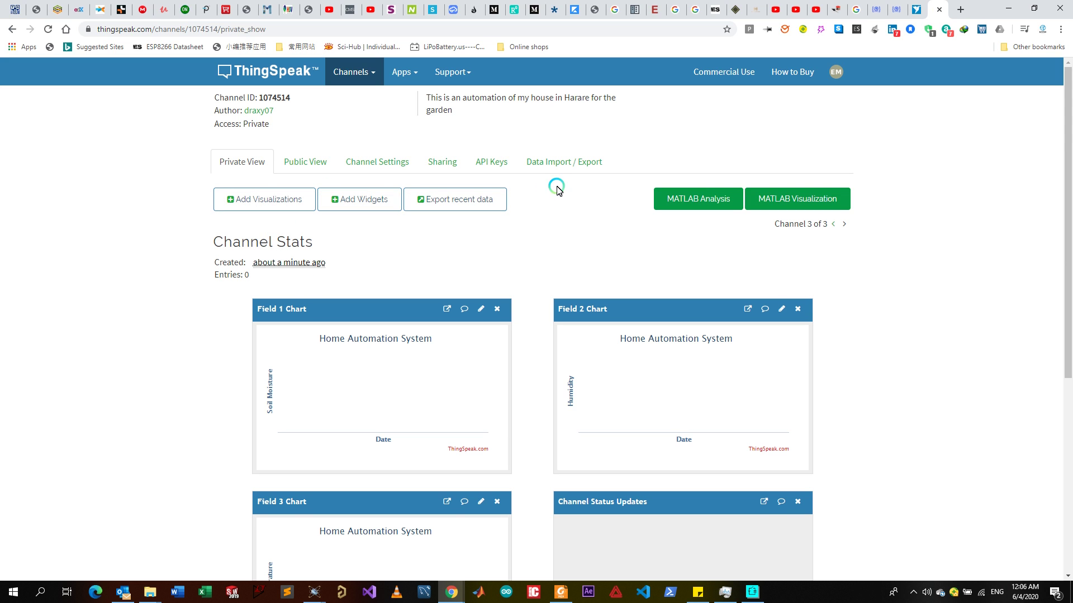
Open Channel Settings and scroll through the Soil Moisture, Humidity and Temperature field labels.
left_click(364, 162)
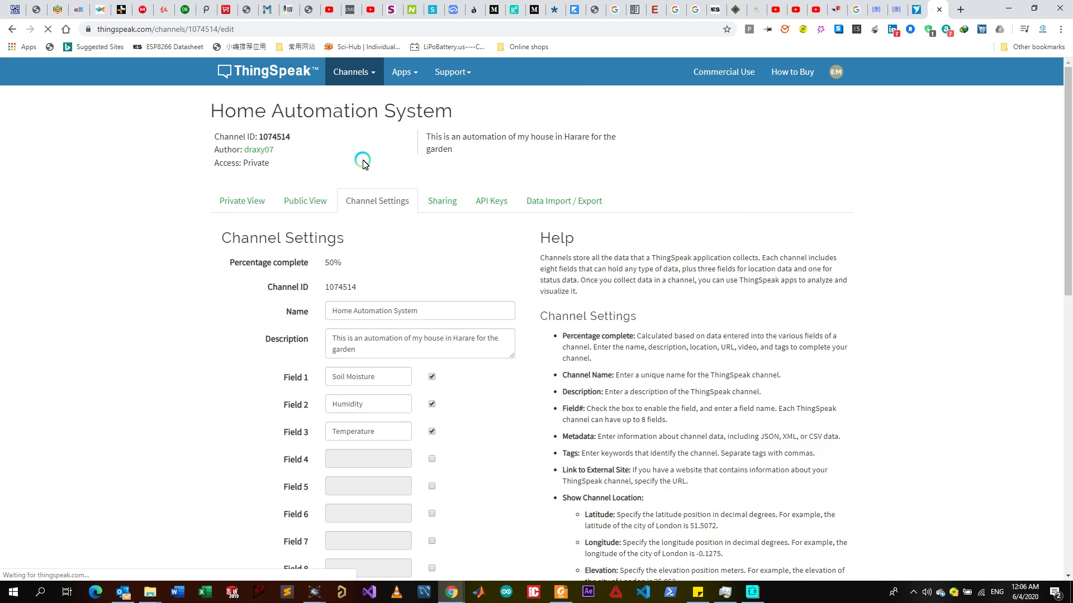
scroll(363, 162, "down", 1)
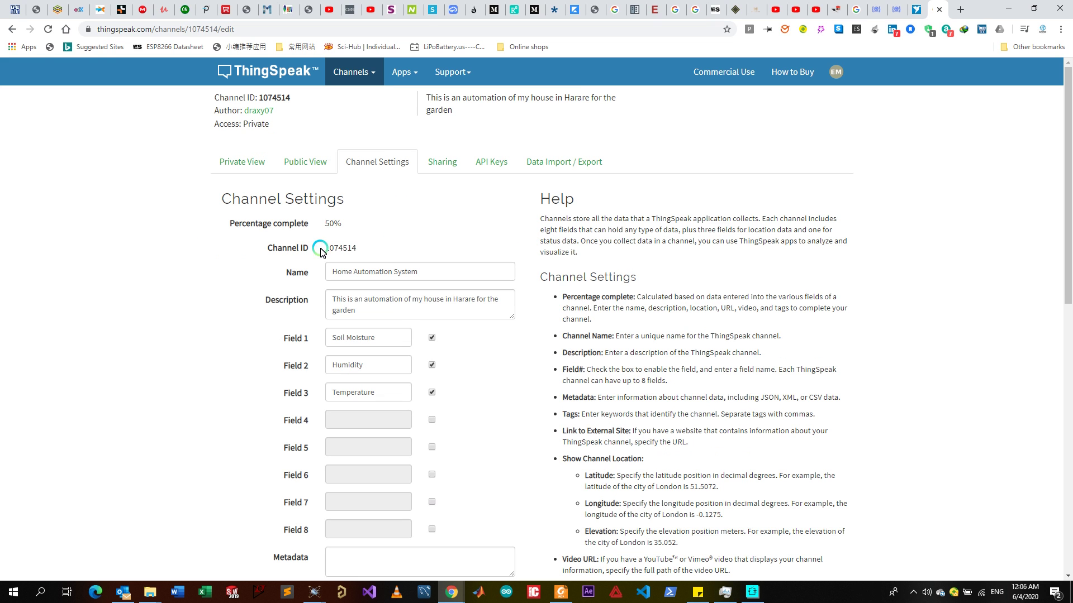
left_click_drag(226, 223, 354, 221)
left_click(341, 335)
scroll(394, 245, "down", 4)
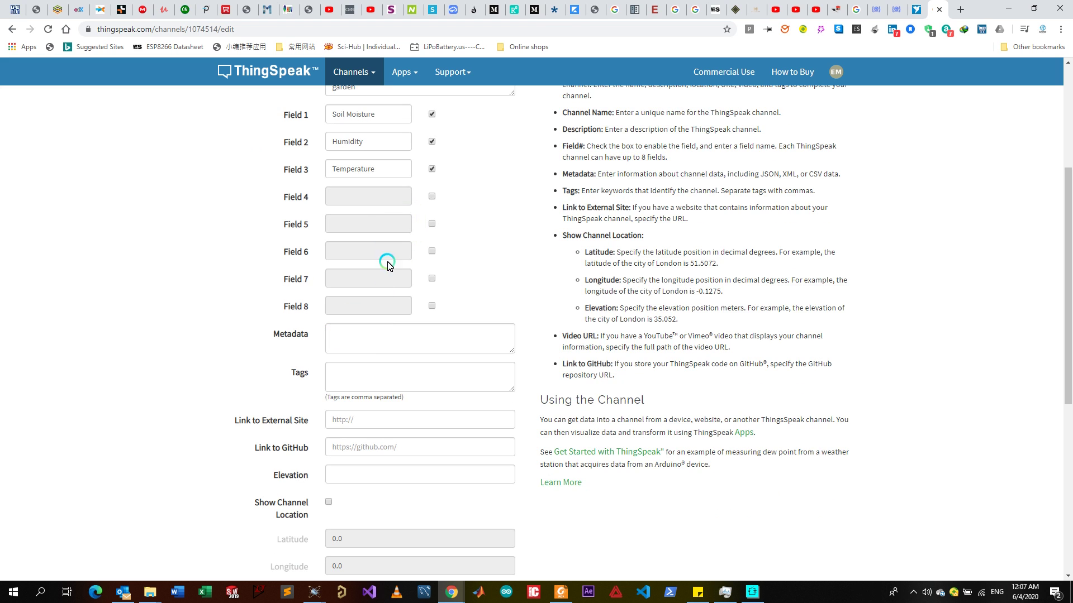
scroll(310, 363, "down", 4)
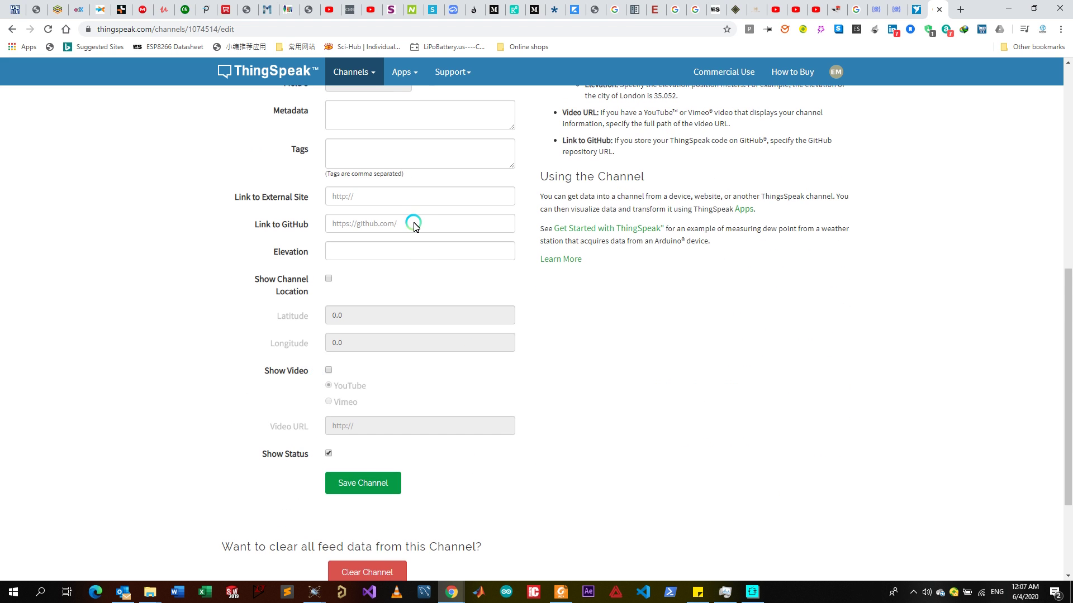
scroll(410, 251, "down", 3)
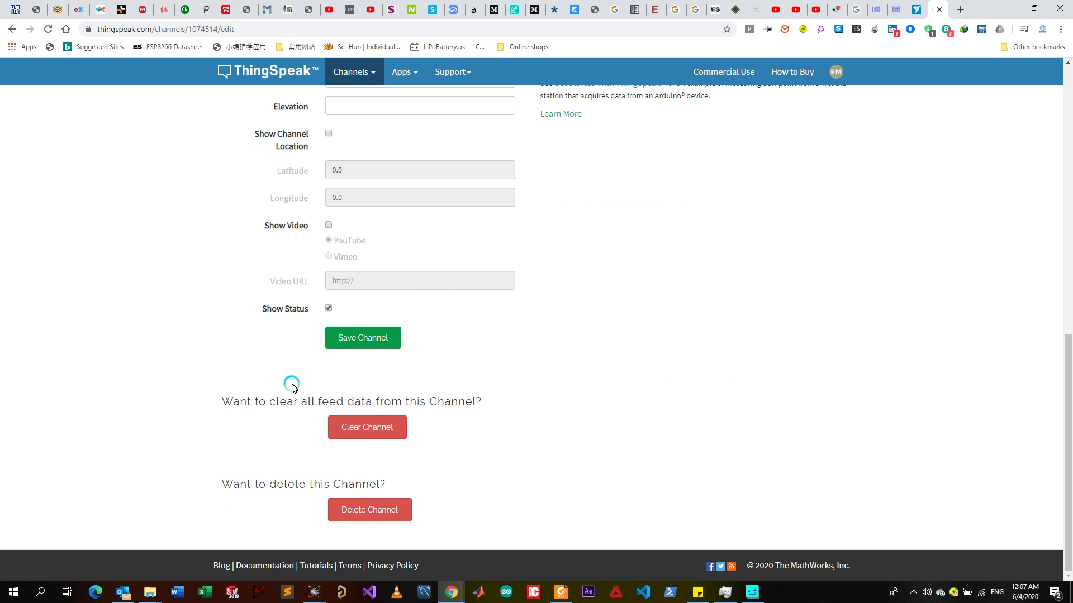
scroll(371, 360, "up", 5)
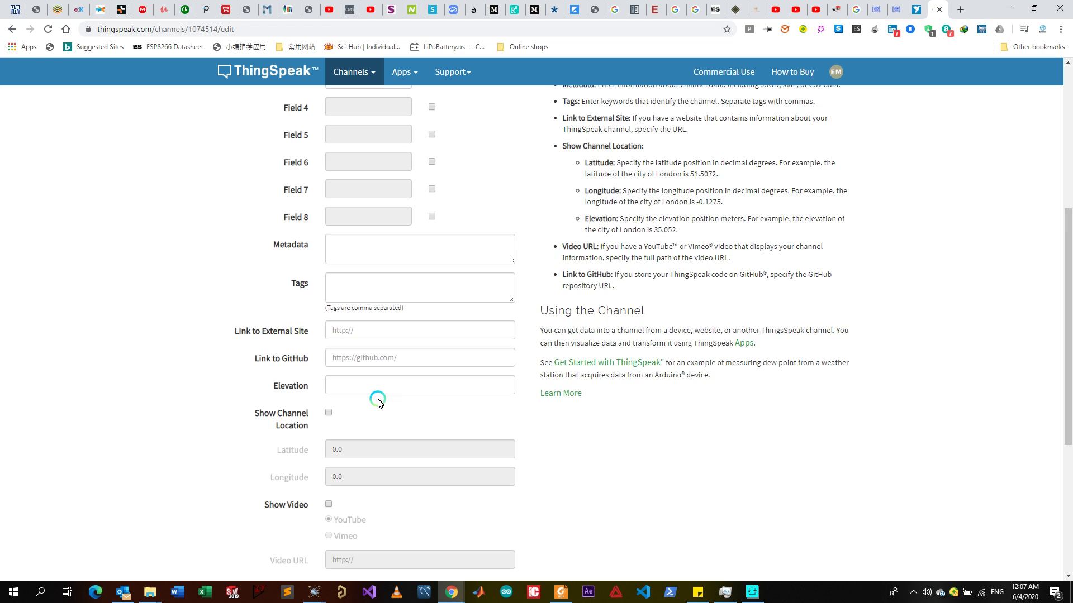
scroll(378, 385, "up", 4)
scroll(366, 364, "up", 2)
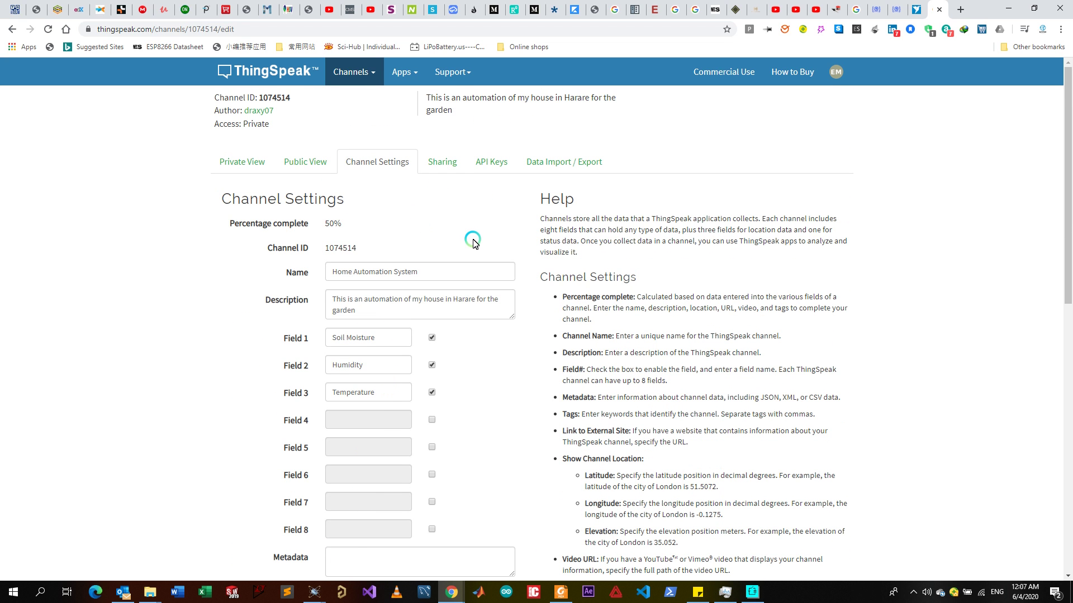
Open the API Keys tab, confirming Leave in the Leave site? dialog.
left_click(501, 162)
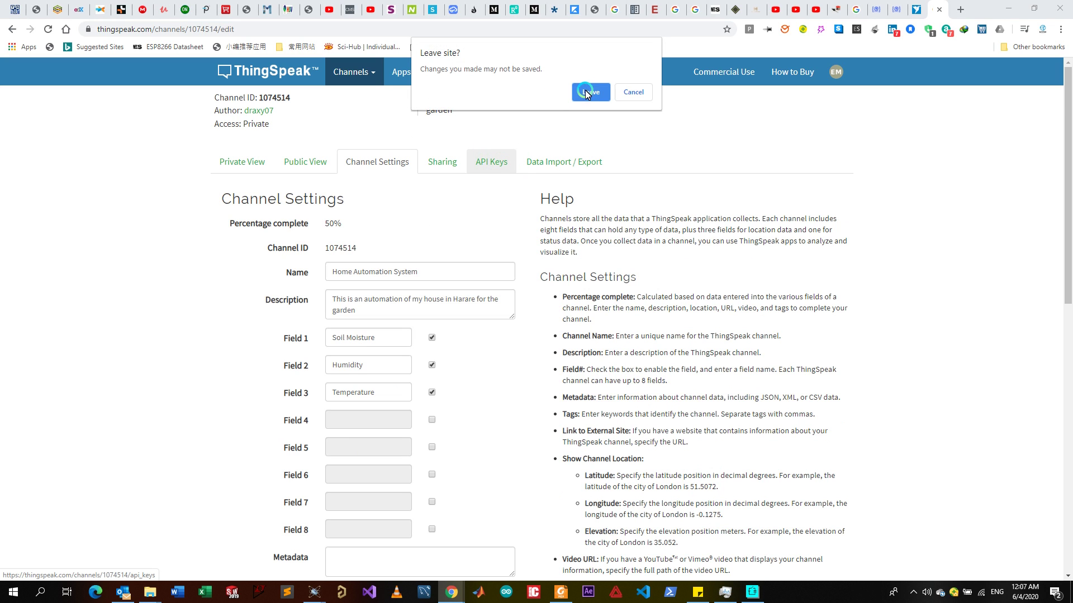
left_click(591, 92)
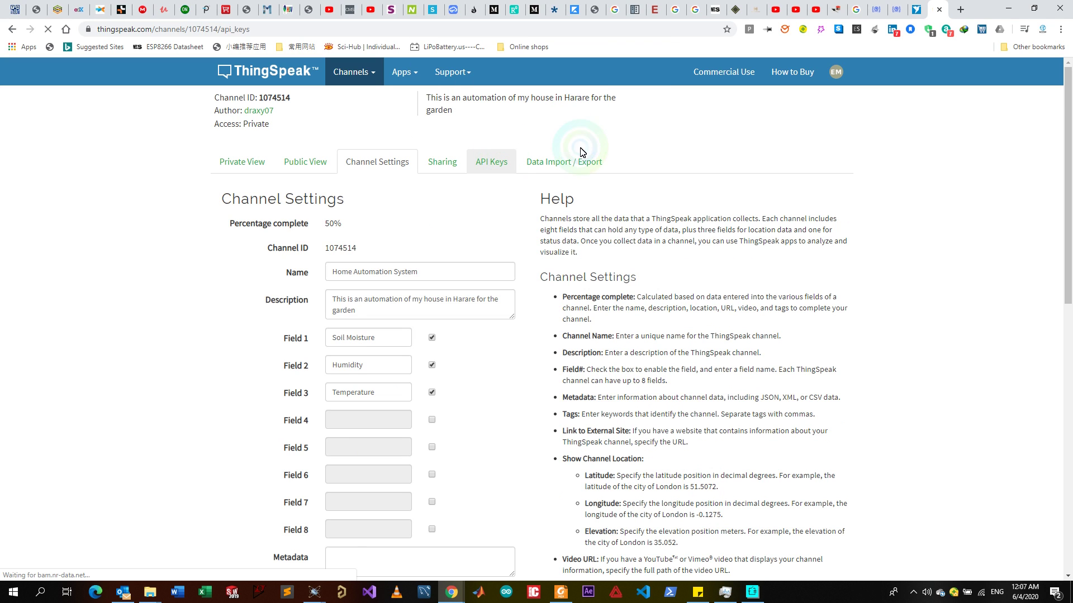
left_click(484, 162)
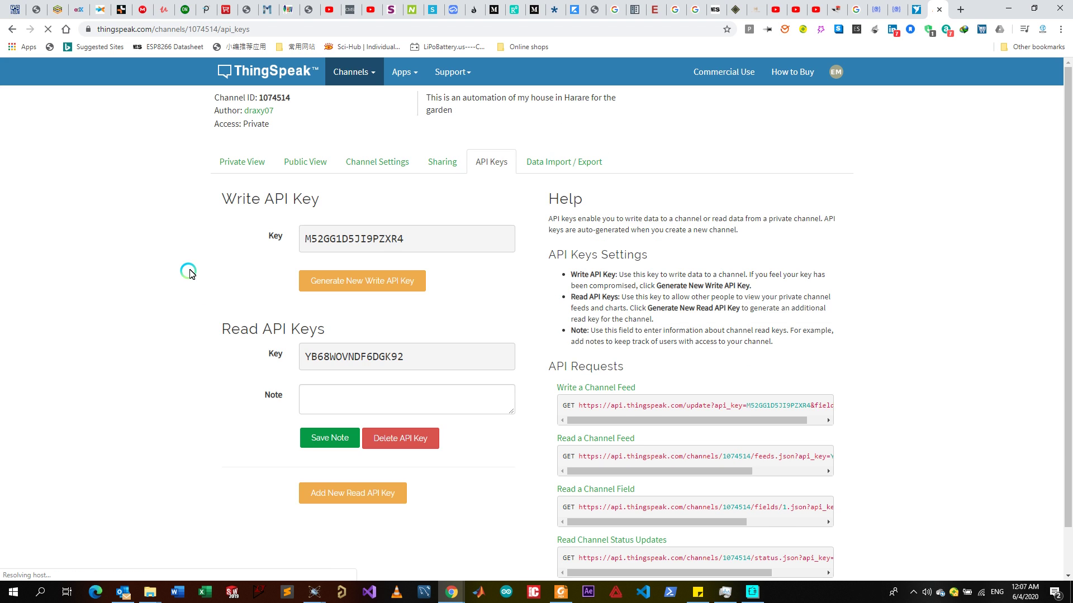
scroll(285, 157, "down", 1)
Select the channel's Write API key.
left_click(285, 152)
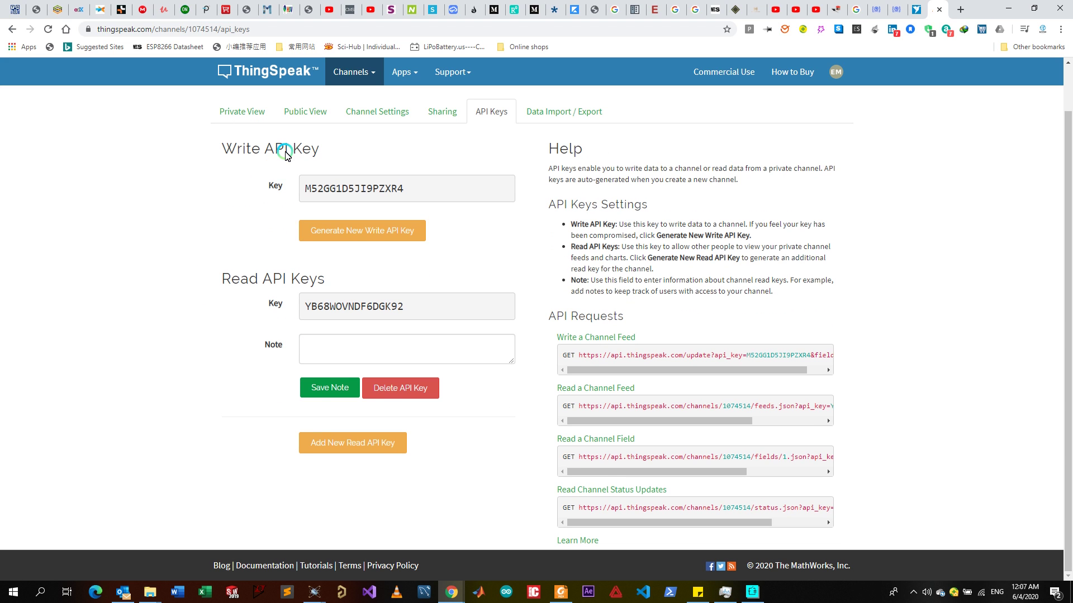
left_click_drag(308, 190, 427, 187)
left_click(314, 192)
left_click(352, 152)
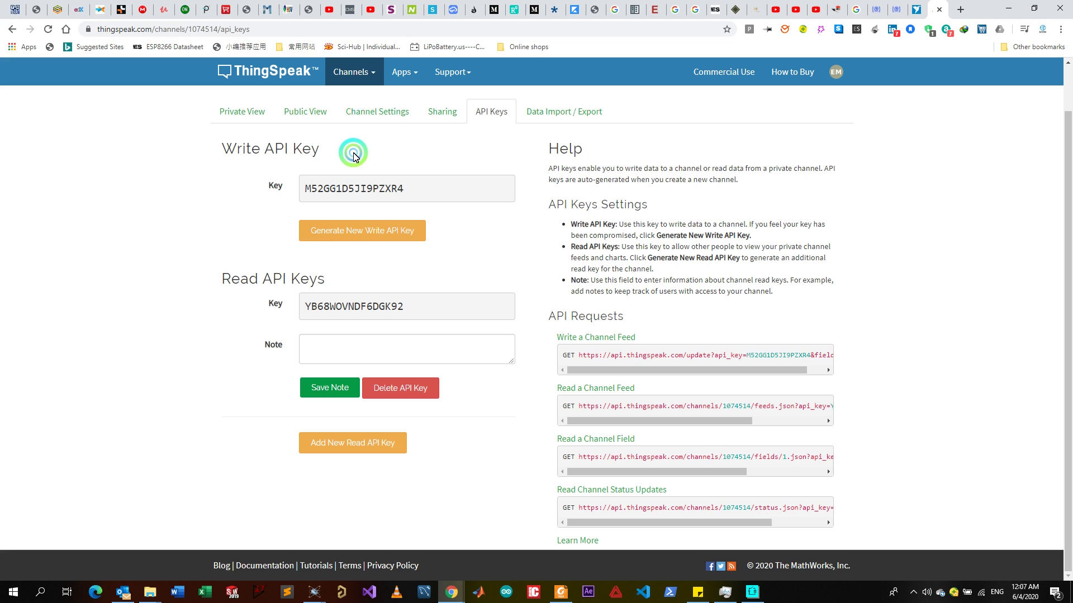
left_click(303, 252)
left_click_drag(300, 190, 481, 186)
left_click(228, 312)
Select the channel's Read API key.
left_click(311, 305)
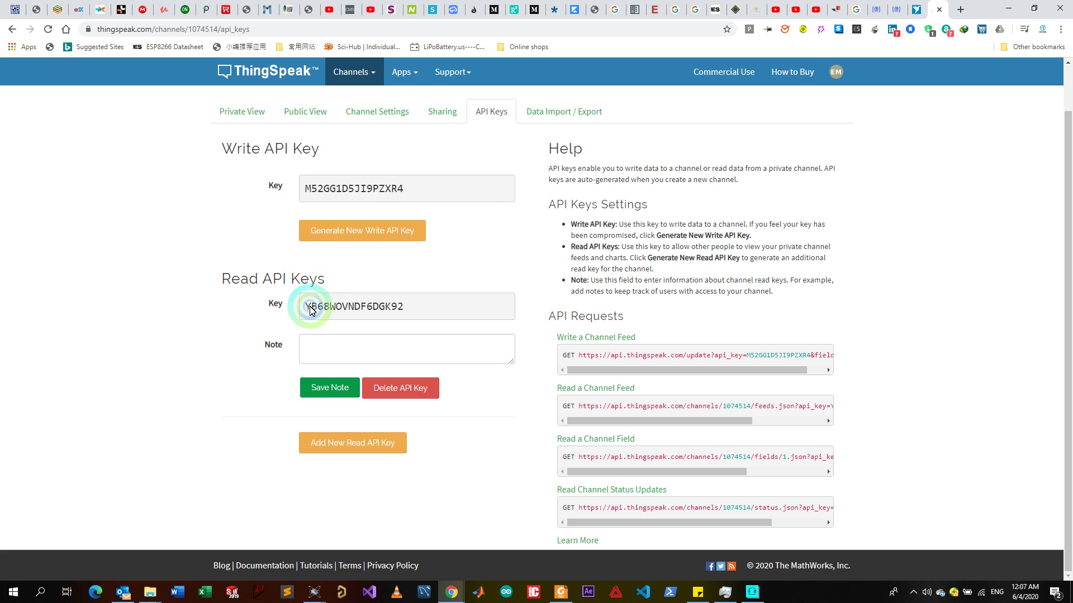
left_click_drag(412, 306, 293, 312)
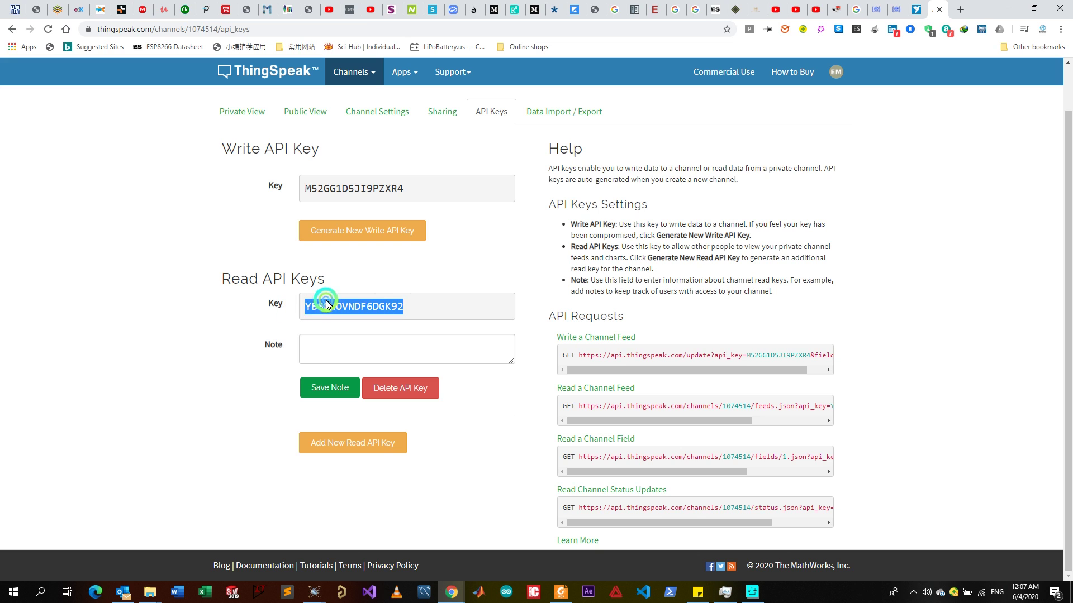
left_click(318, 305)
left_click(342, 306)
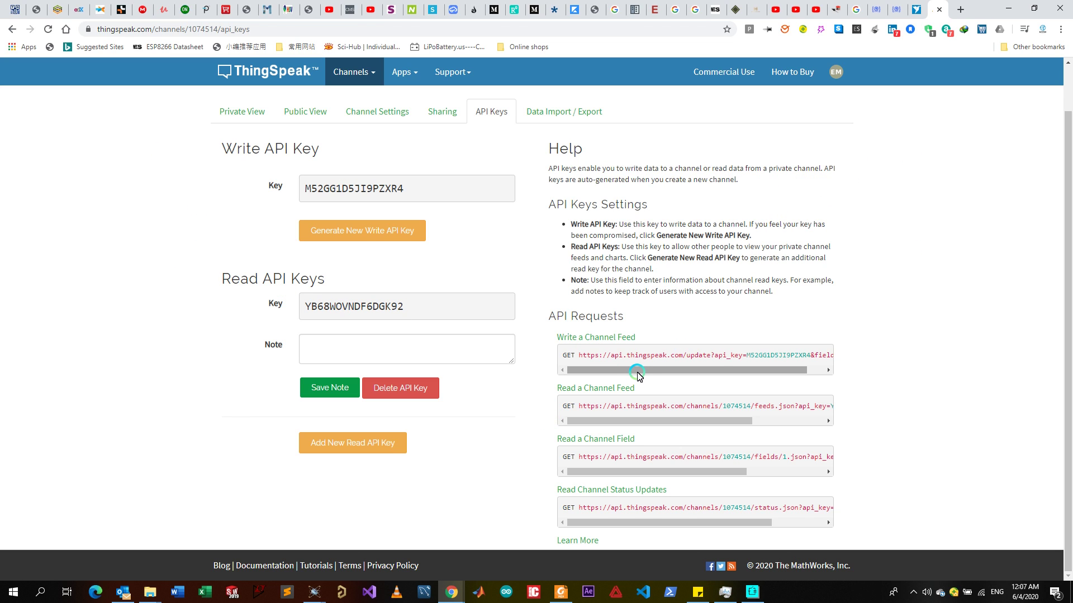
Select parts of the sample API request URLs on the API Keys page.
left_click_drag(637, 375, 610, 376)
left_click(588, 361)
left_click_drag(636, 363, 682, 371)
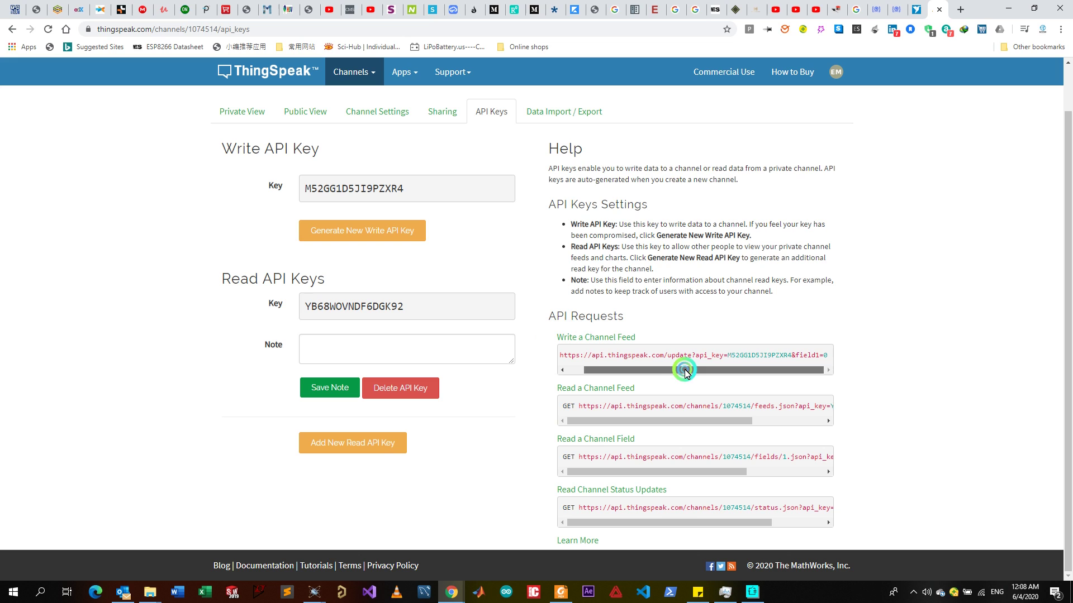
left_click(749, 339)
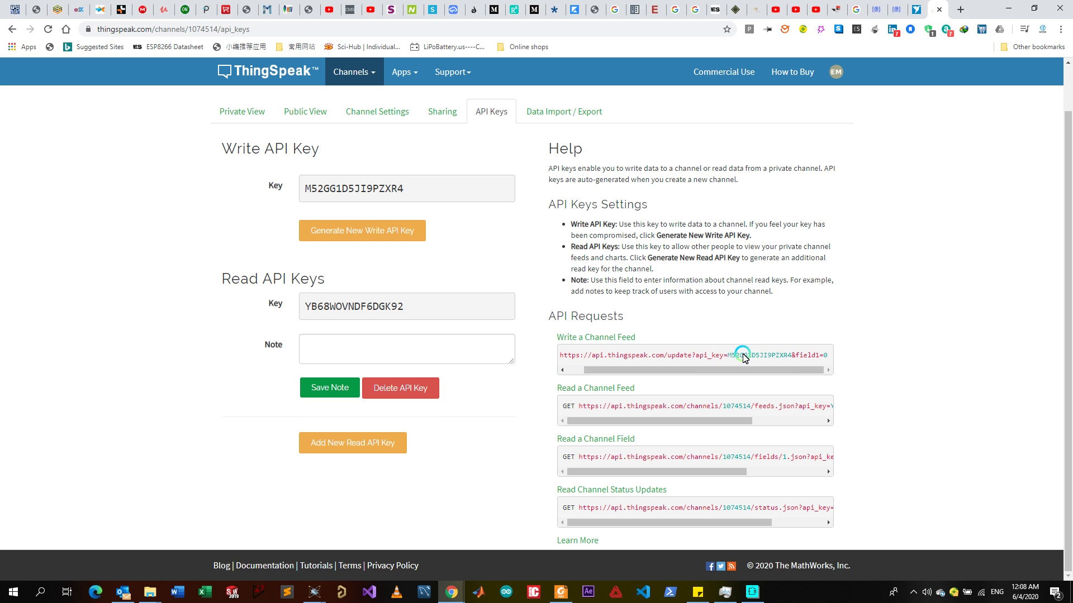
left_click(692, 352)
left_click(578, 335)
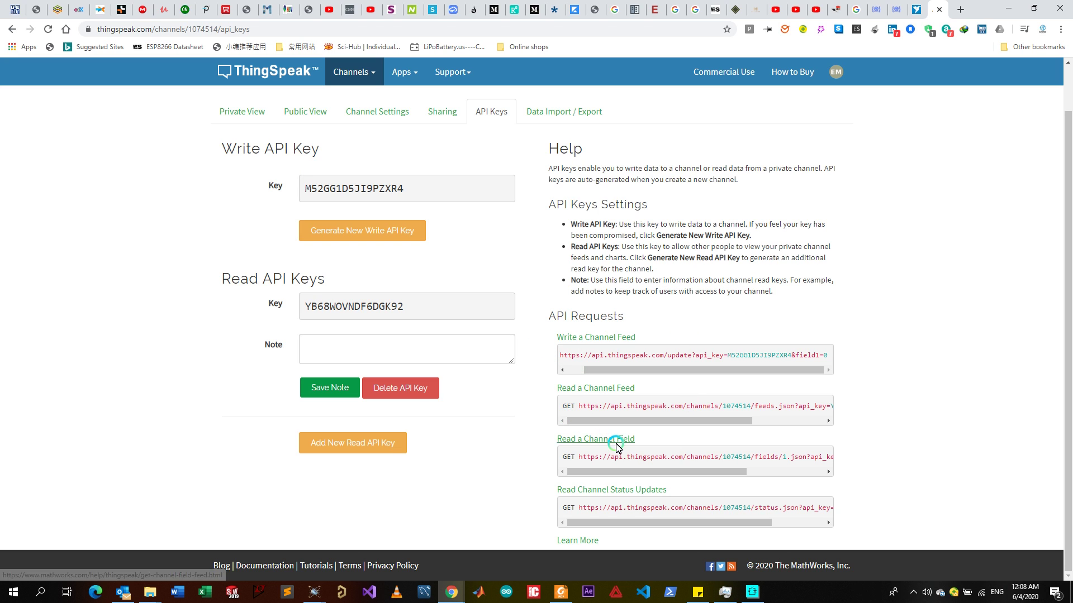
left_click(669, 474)
left_click_drag(670, 477, 648, 471)
Inspect the Read a Channel Field URL's field number and the Status Updates URL.
left_click(561, 456)
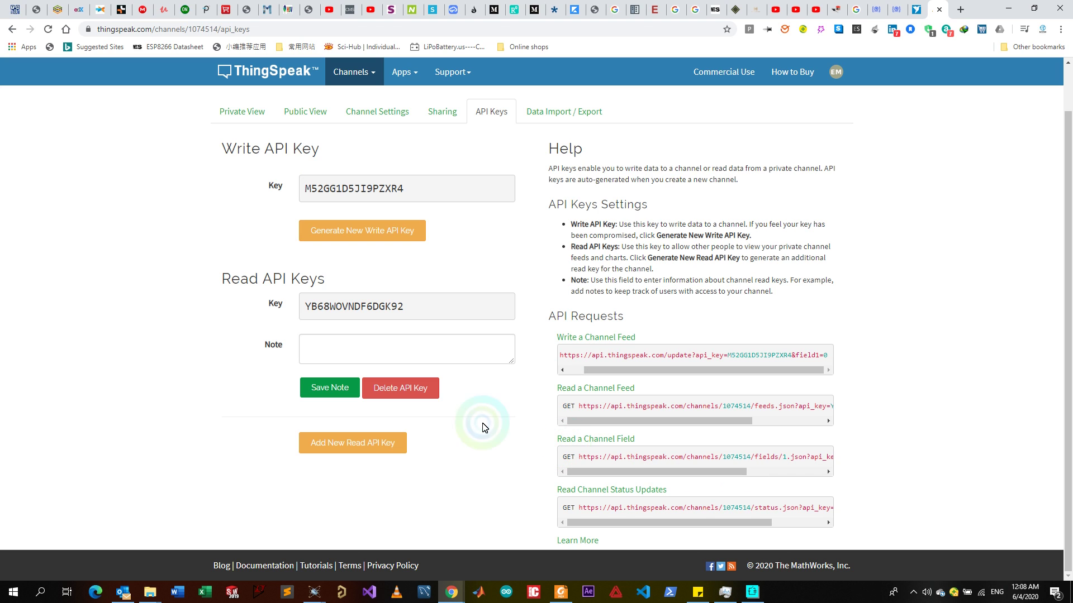
left_click(613, 473)
left_click_drag(613, 473, 671, 460)
double_click(666, 456)
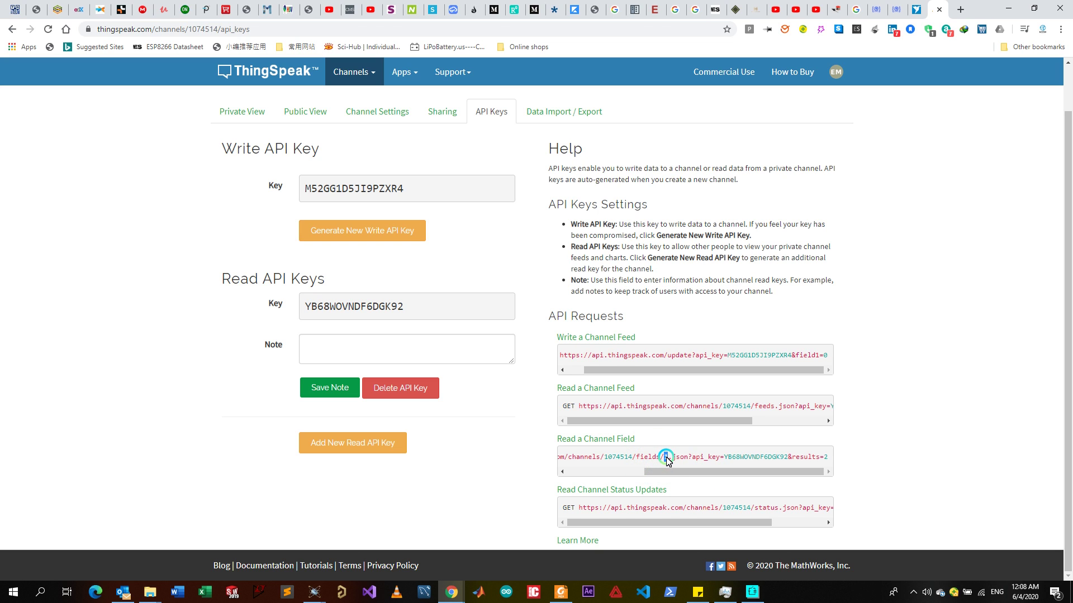
left_click_drag(719, 474, 643, 472)
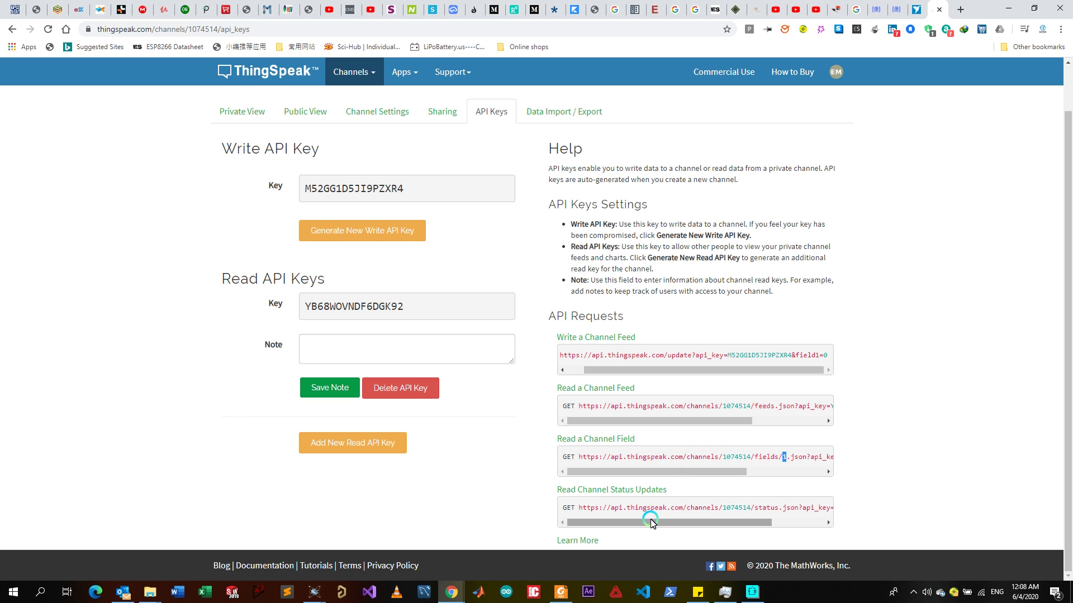
left_click_drag(651, 523, 832, 513)
left_click(563, 509)
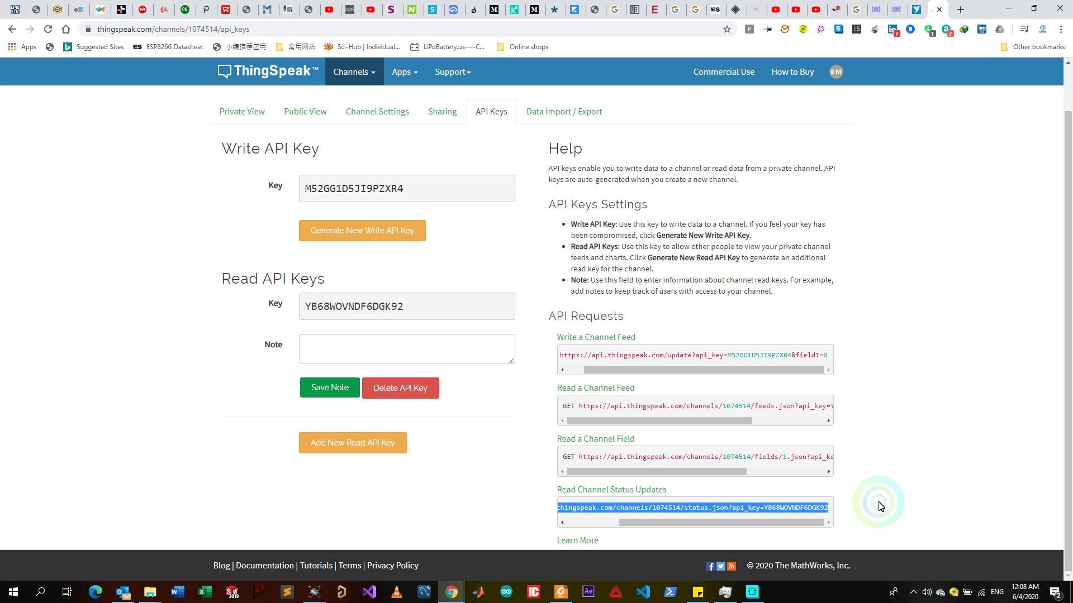
left_click(732, 506)
left_click_drag(672, 529, 577, 520)
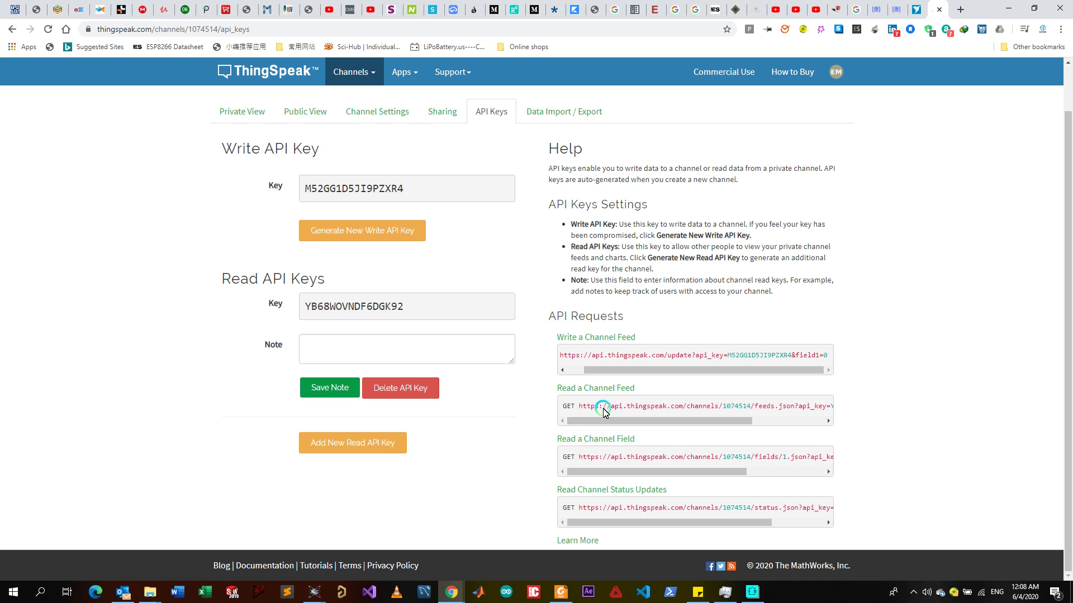
Go to the channel's Sharing settings.
scroll(582, 326, "up", 1)
scroll(604, 280, "down", 1)
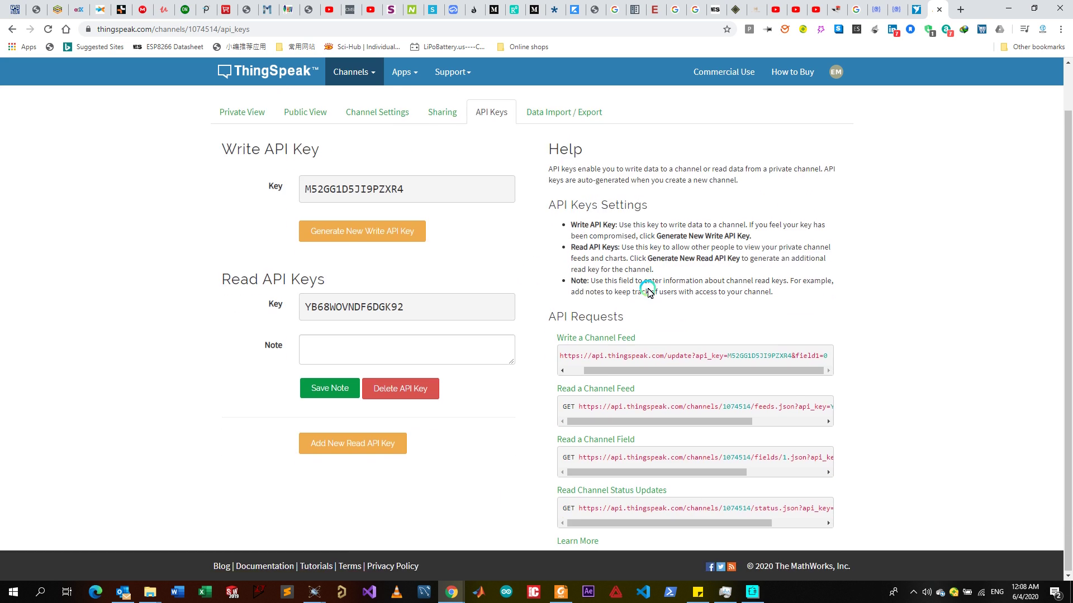
scroll(642, 290, "up", 1)
left_click(443, 162)
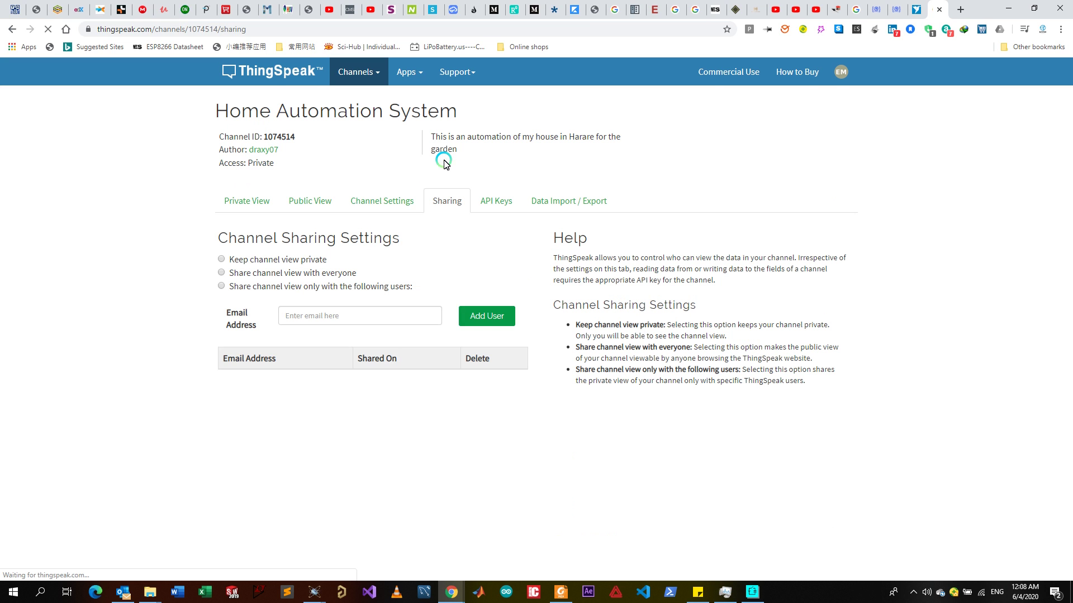
Check the Public View, then return to Private View and scroll its empty Field 1–3 charts.
scroll(517, 223, "down", 1)
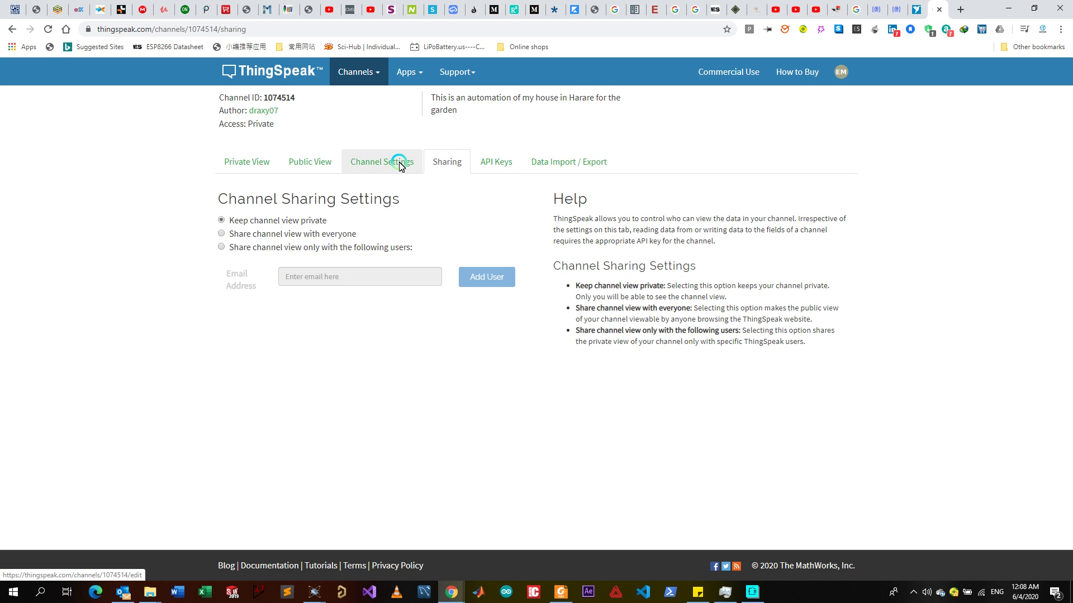
left_click(307, 163)
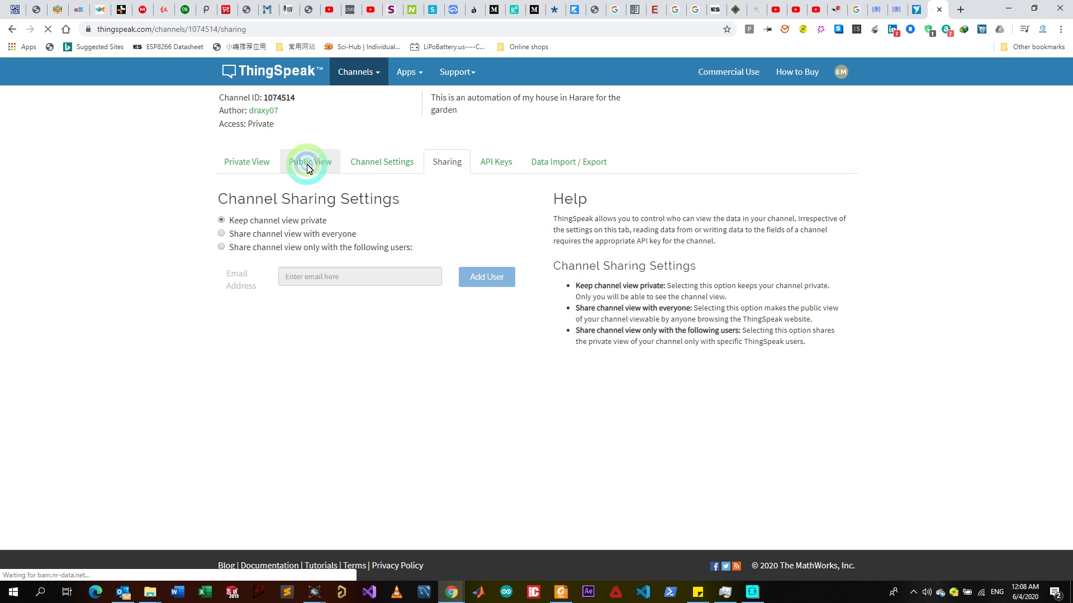
left_click(261, 162)
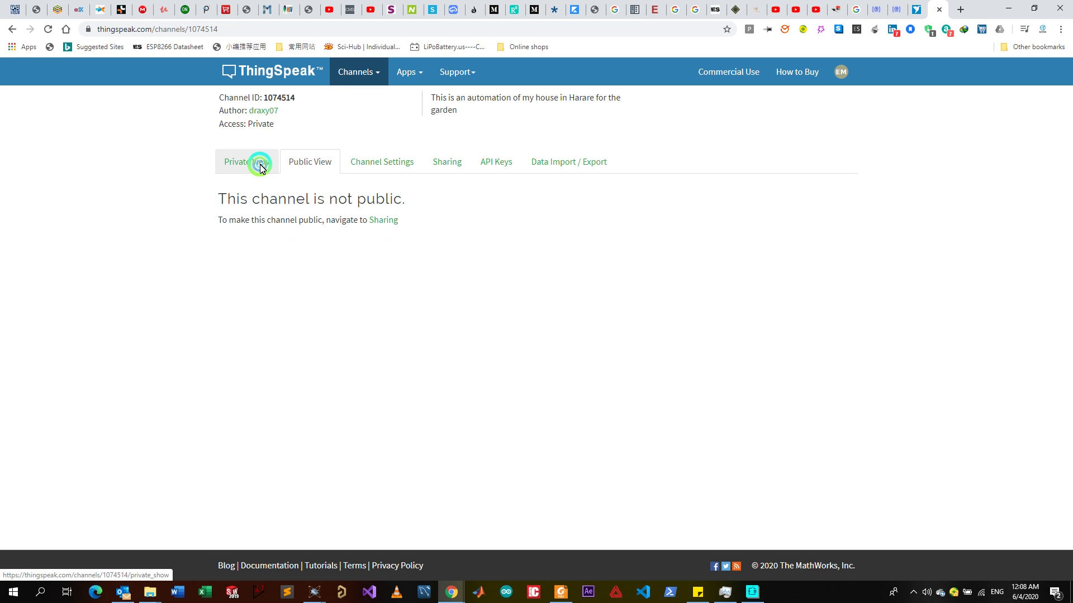
left_click(362, 220)
scroll(620, 271, "down", 4)
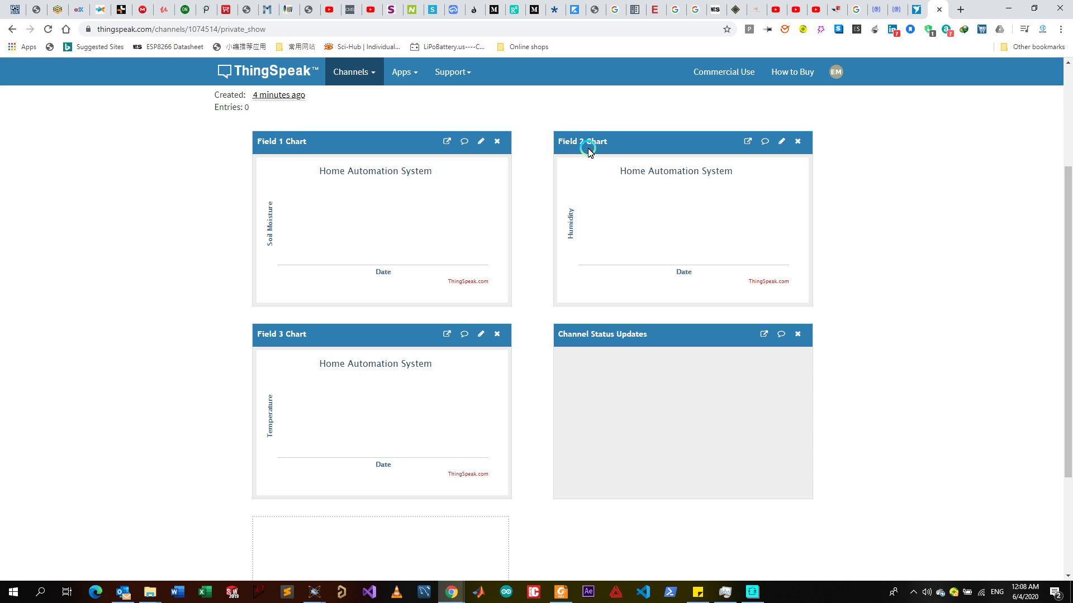
scroll(687, 340, "up", 3)
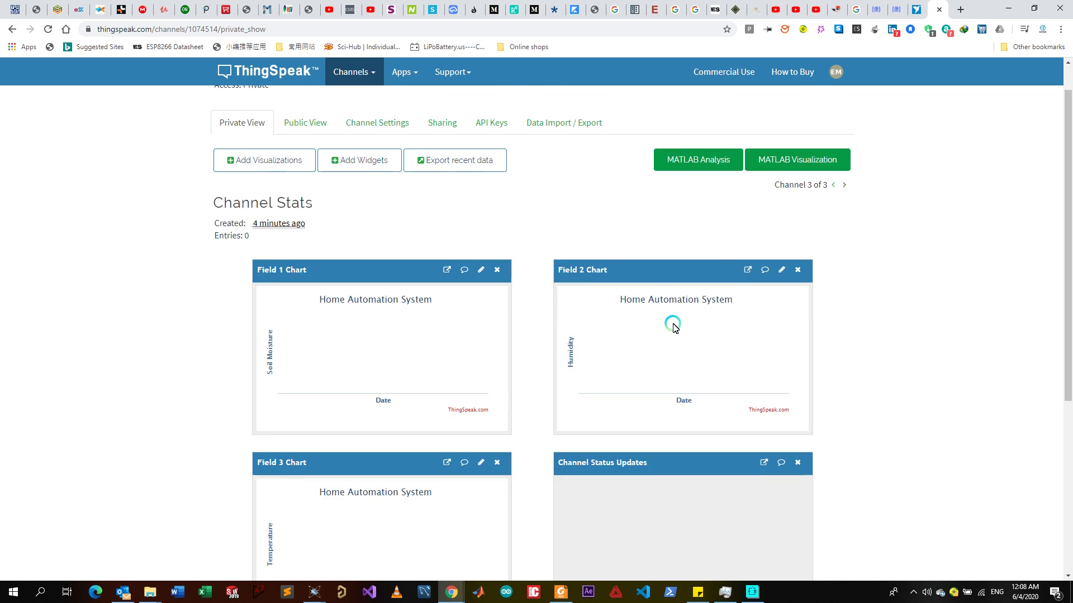
Go to the channel's Data Import / Export page and scroll down to its CSV upload form.
left_click(571, 163)
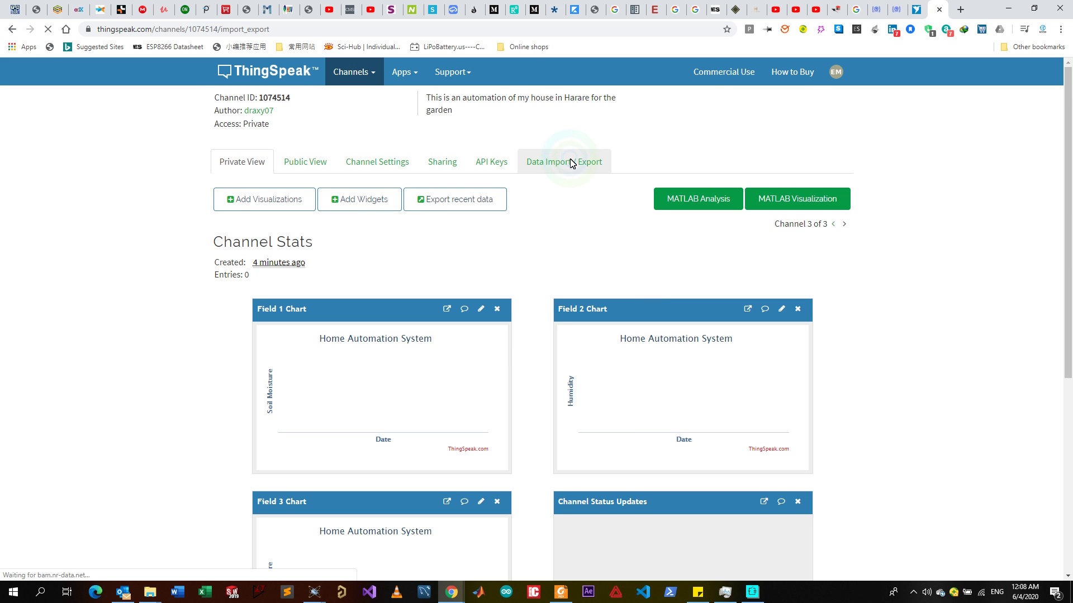
scroll(614, 249, "down", 1)
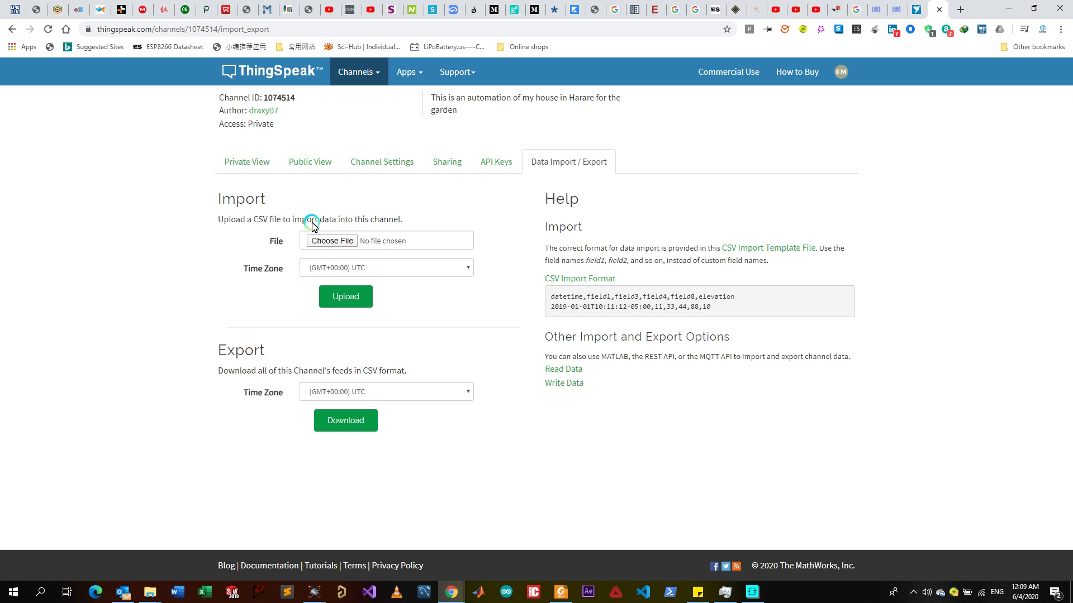
Pick Add Items.xlsx from the Desktop as the file to import.
left_click(334, 242)
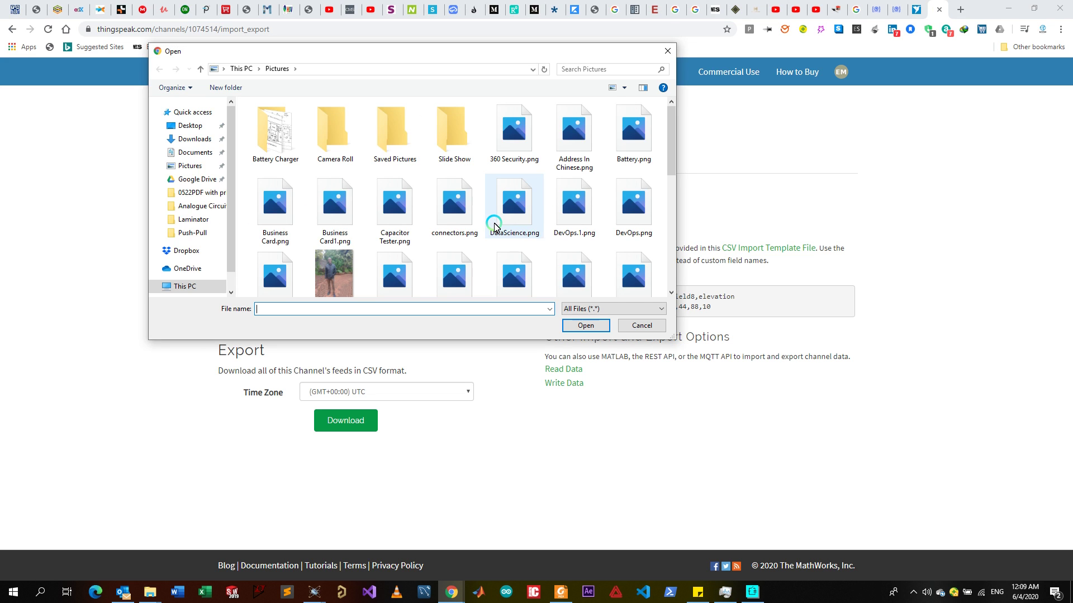
left_click(189, 125)
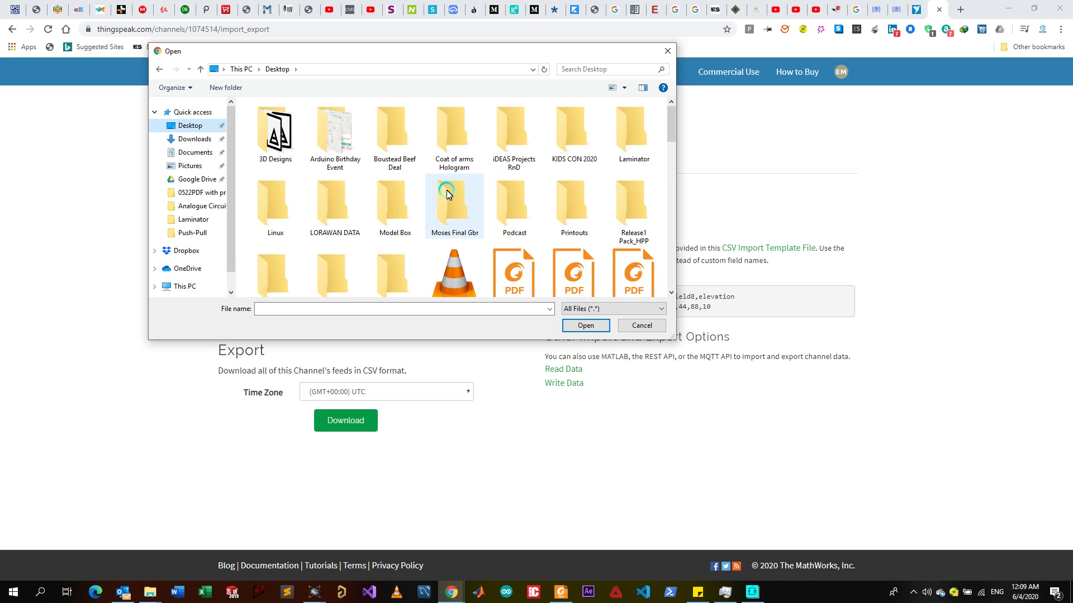
scroll(562, 179, "down", 5)
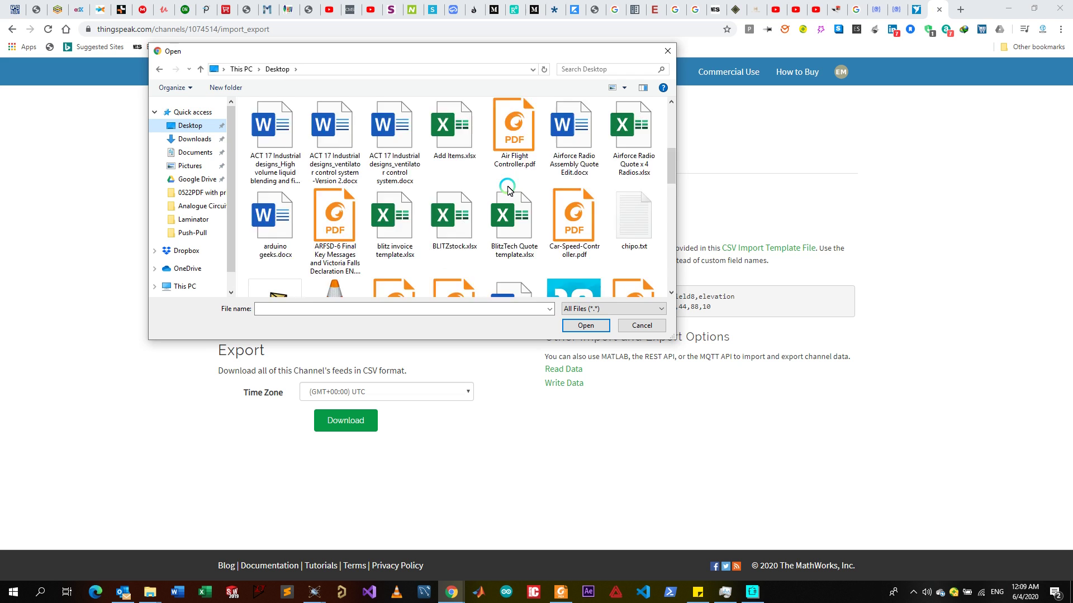
scroll(500, 190, "down", 1)
scroll(501, 190, "up", 1)
left_click(450, 133)
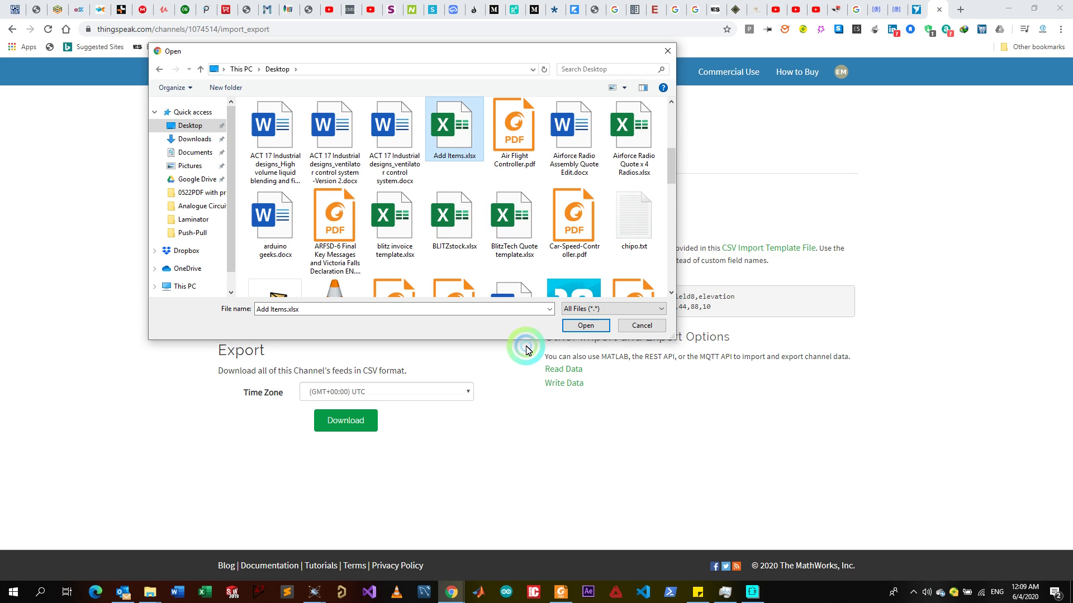
left_click(585, 326)
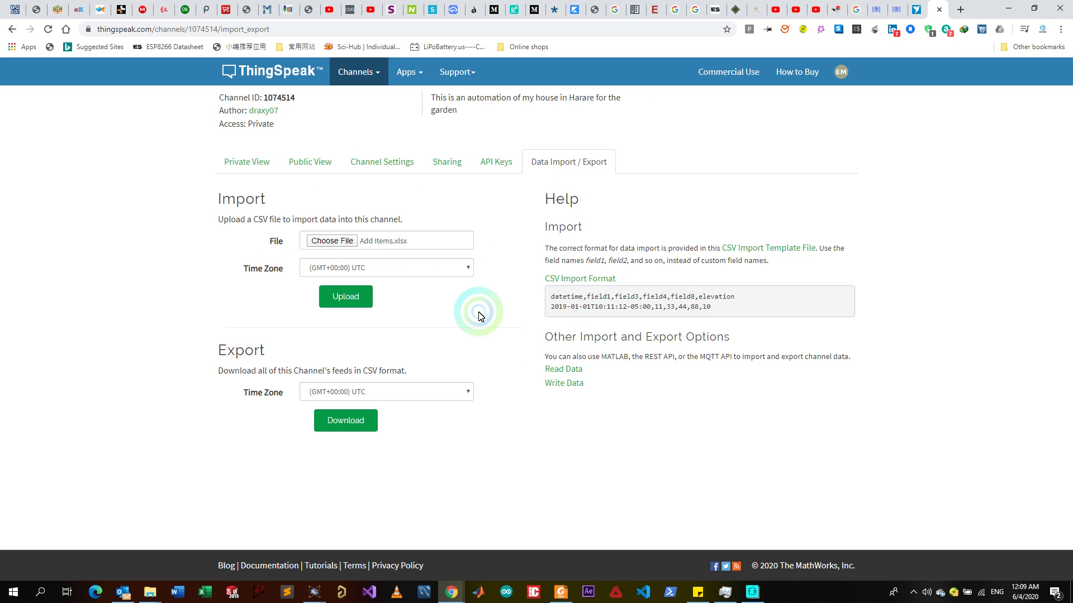
Select (GMT+02:00) Pretoria from the Import Time Zone list for the Add Items.xlsx import.
left_click(417, 297)
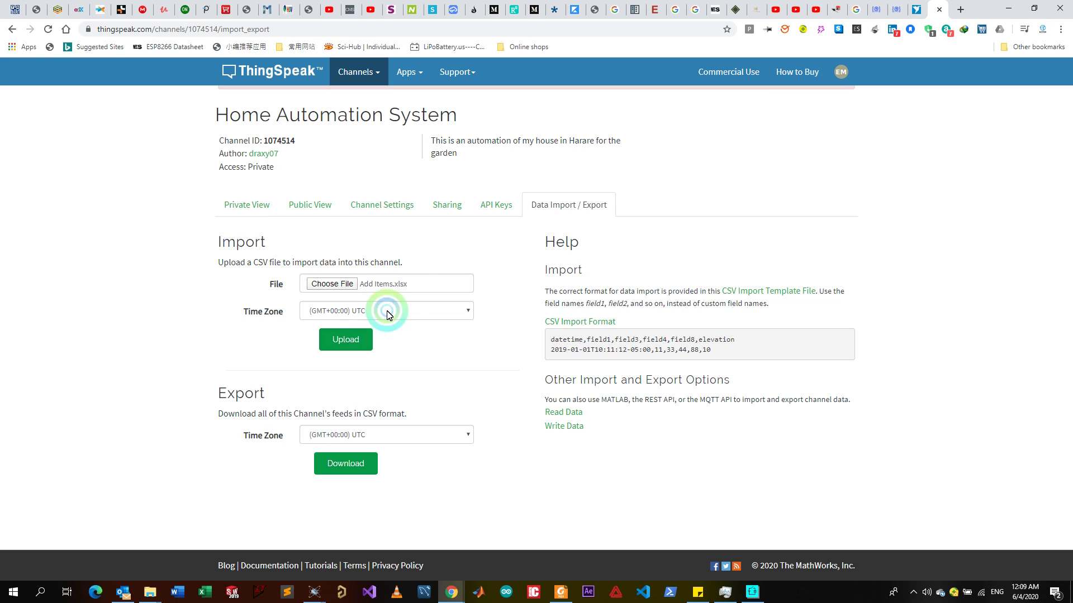
left_click(347, 334)
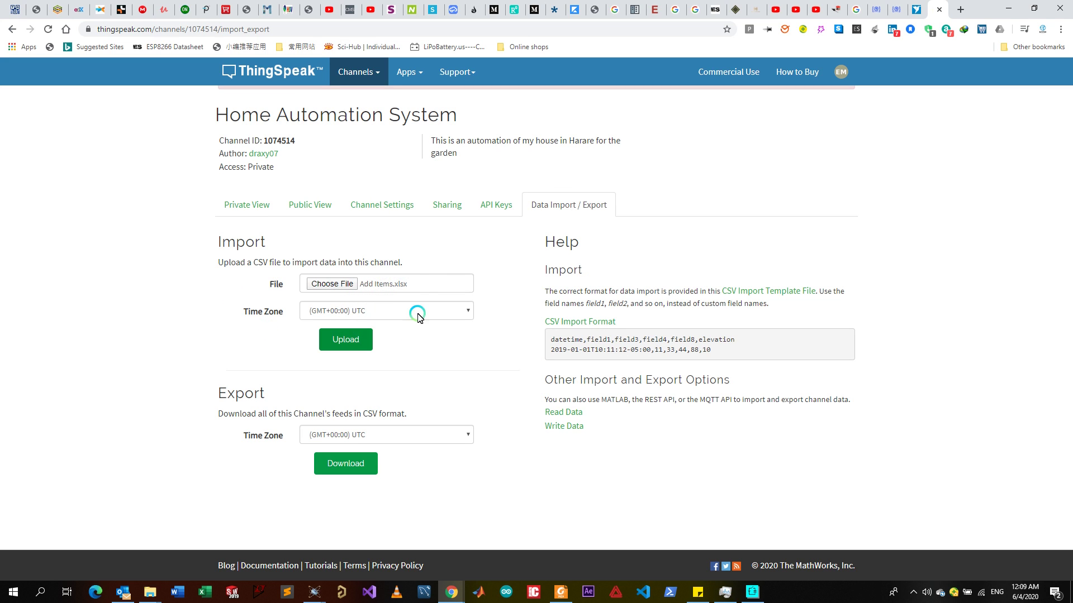
left_click(347, 337)
left_click(486, 327)
left_click(468, 311)
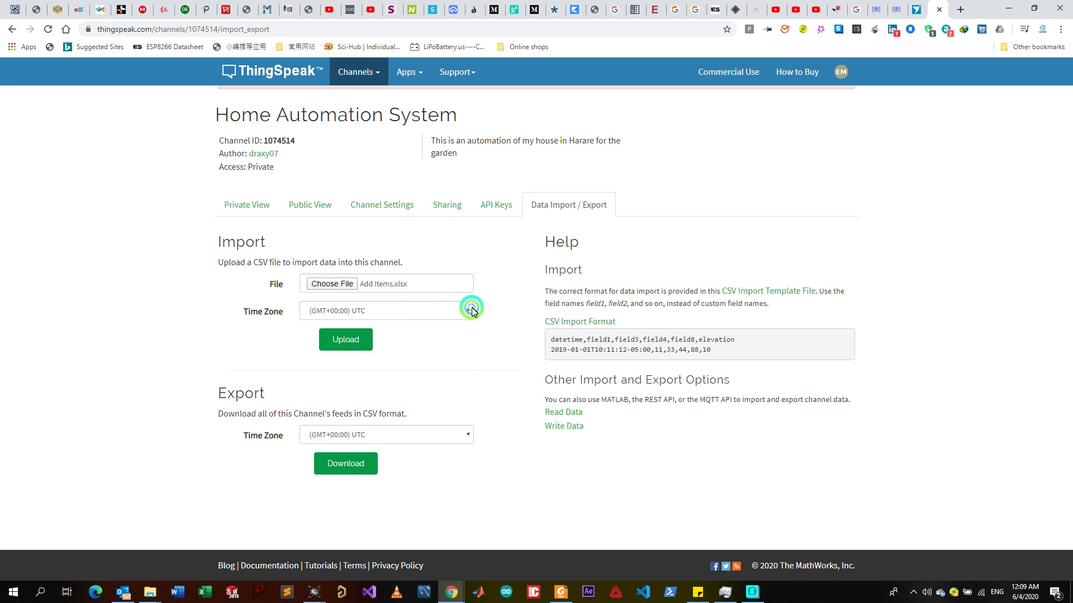
left_click(468, 373)
left_click_drag(468, 373, 455, 438)
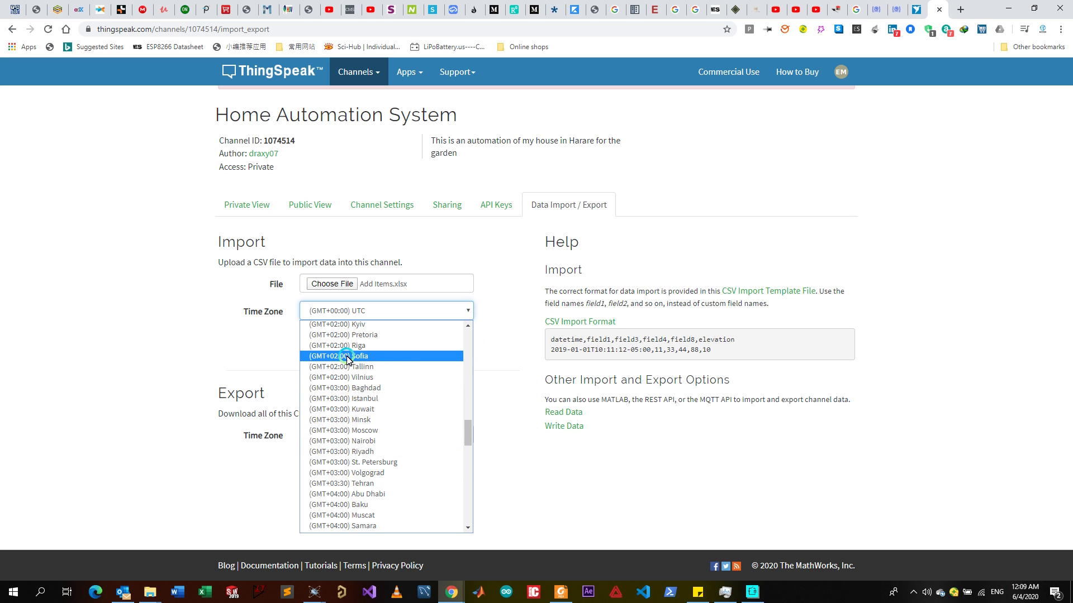
left_click(356, 336)
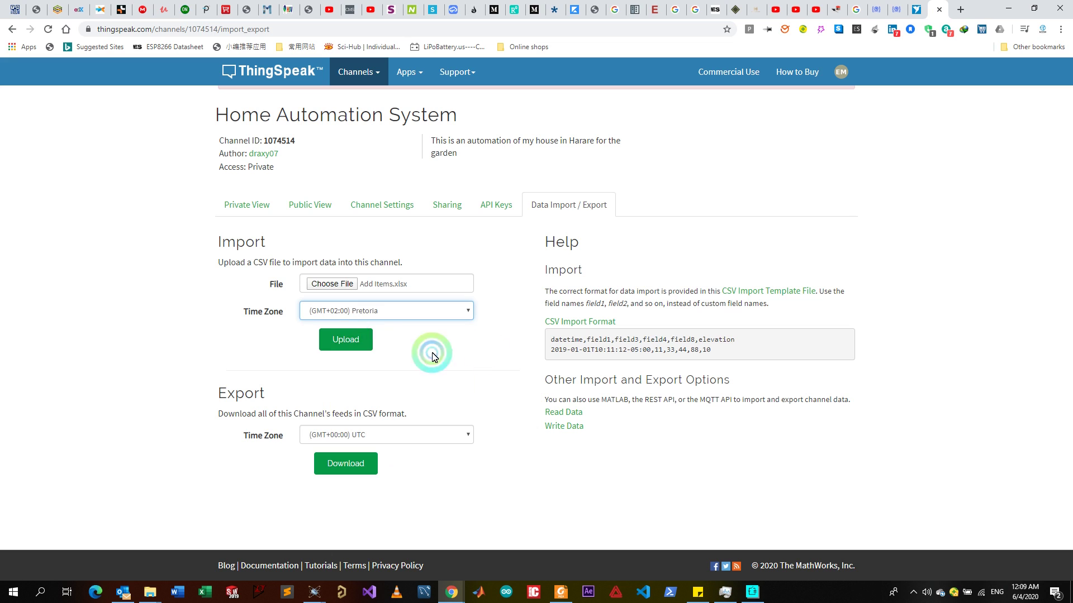
left_click(340, 338)
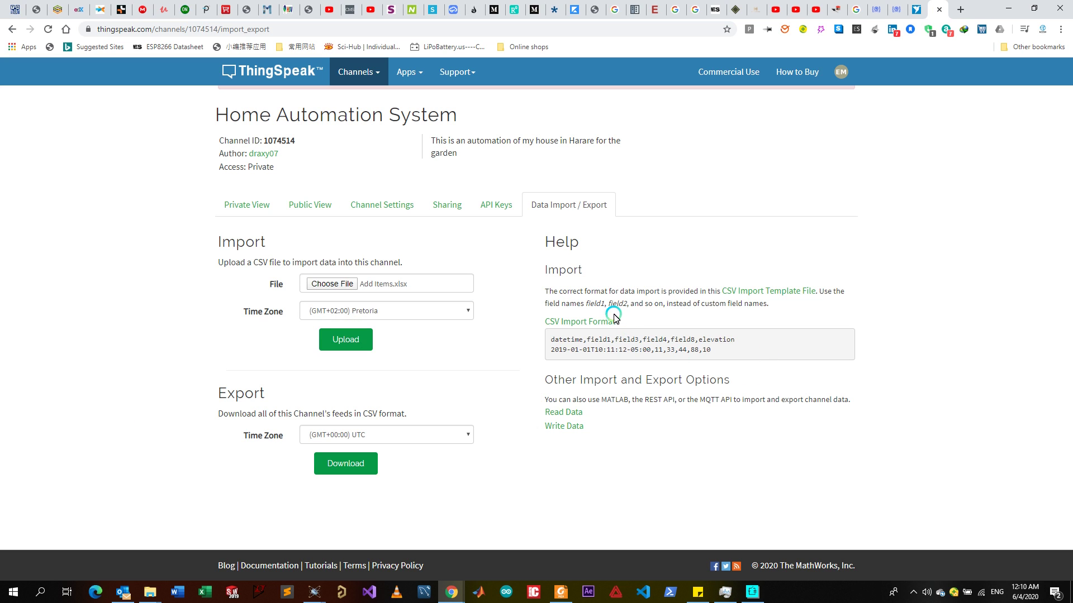
left_click(913, 592)
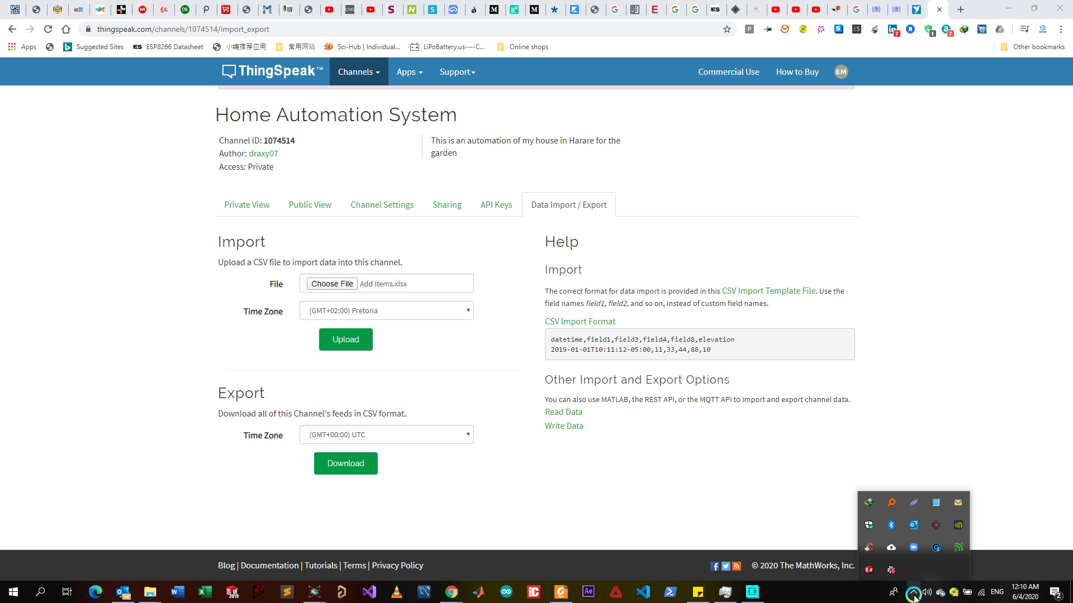
left_click(927, 542)
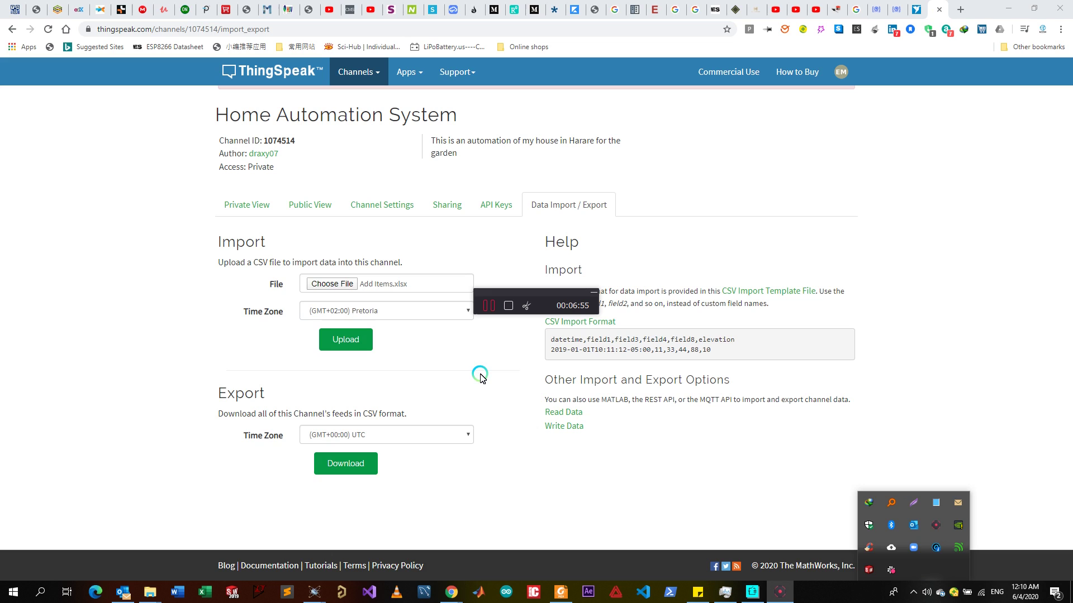